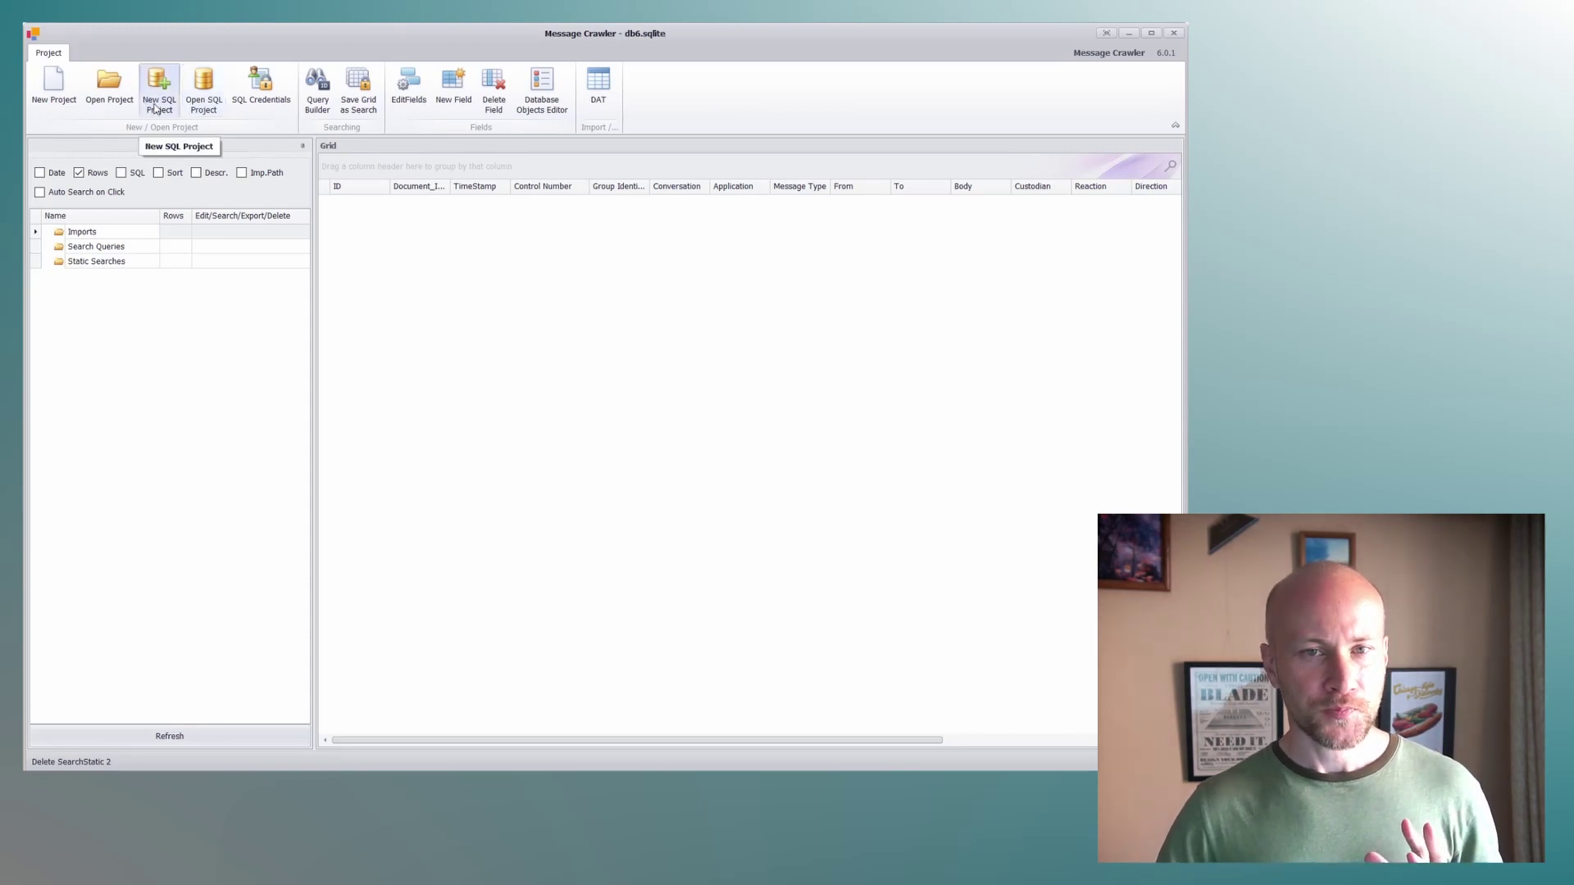
Step: Create a new project file named db7 in the Desktop's dbs folder
{"action": "left_click", "coordinate": [64, 101]}
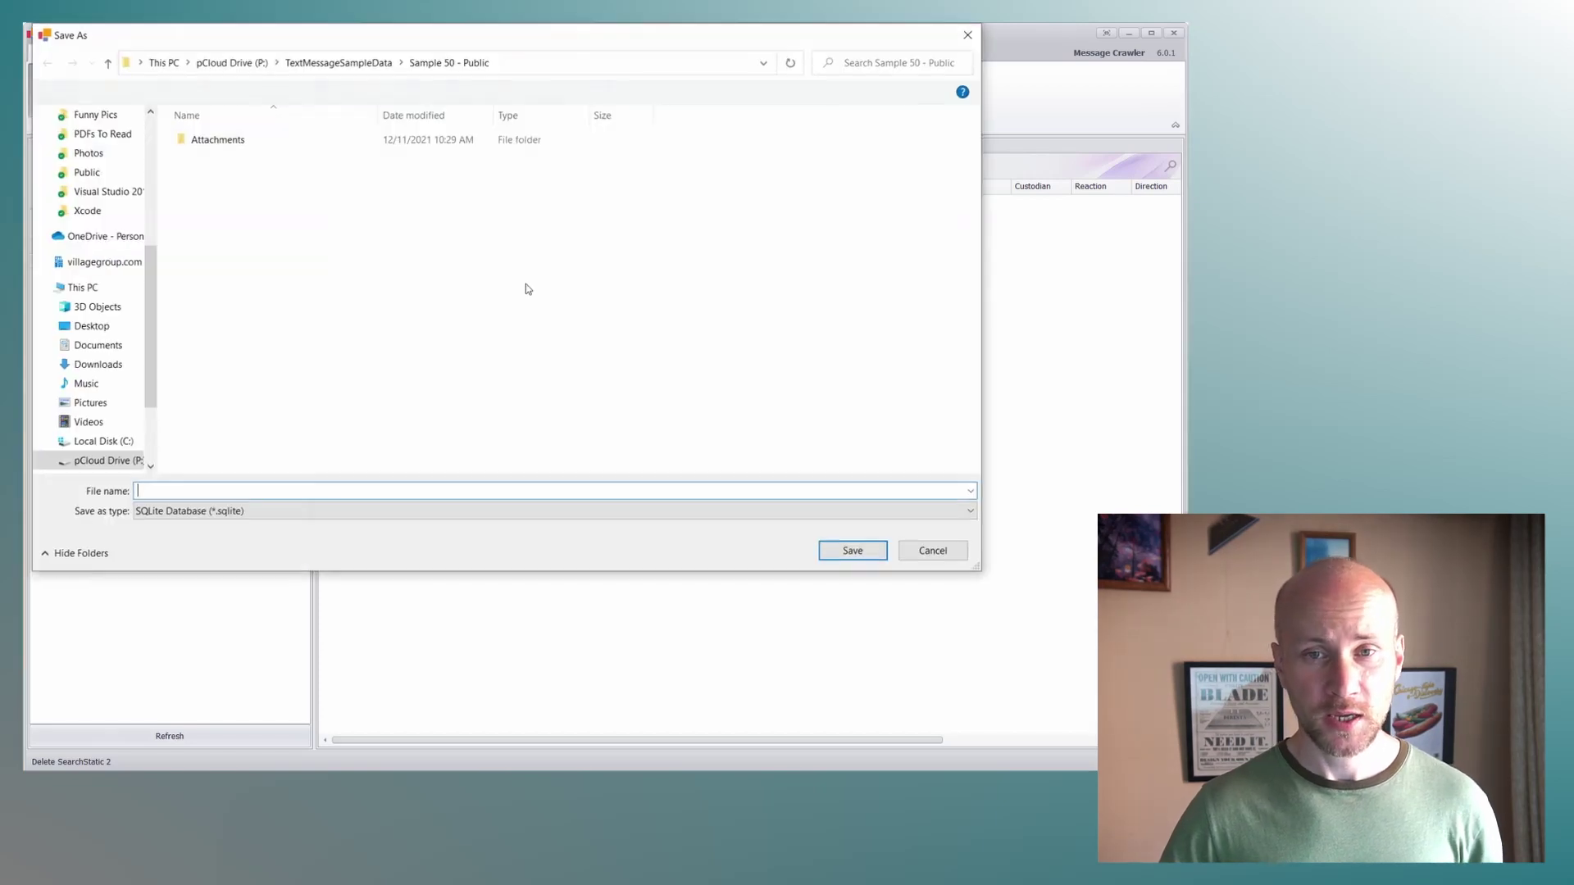
{"action": "left_click", "coordinate": [91, 325]}
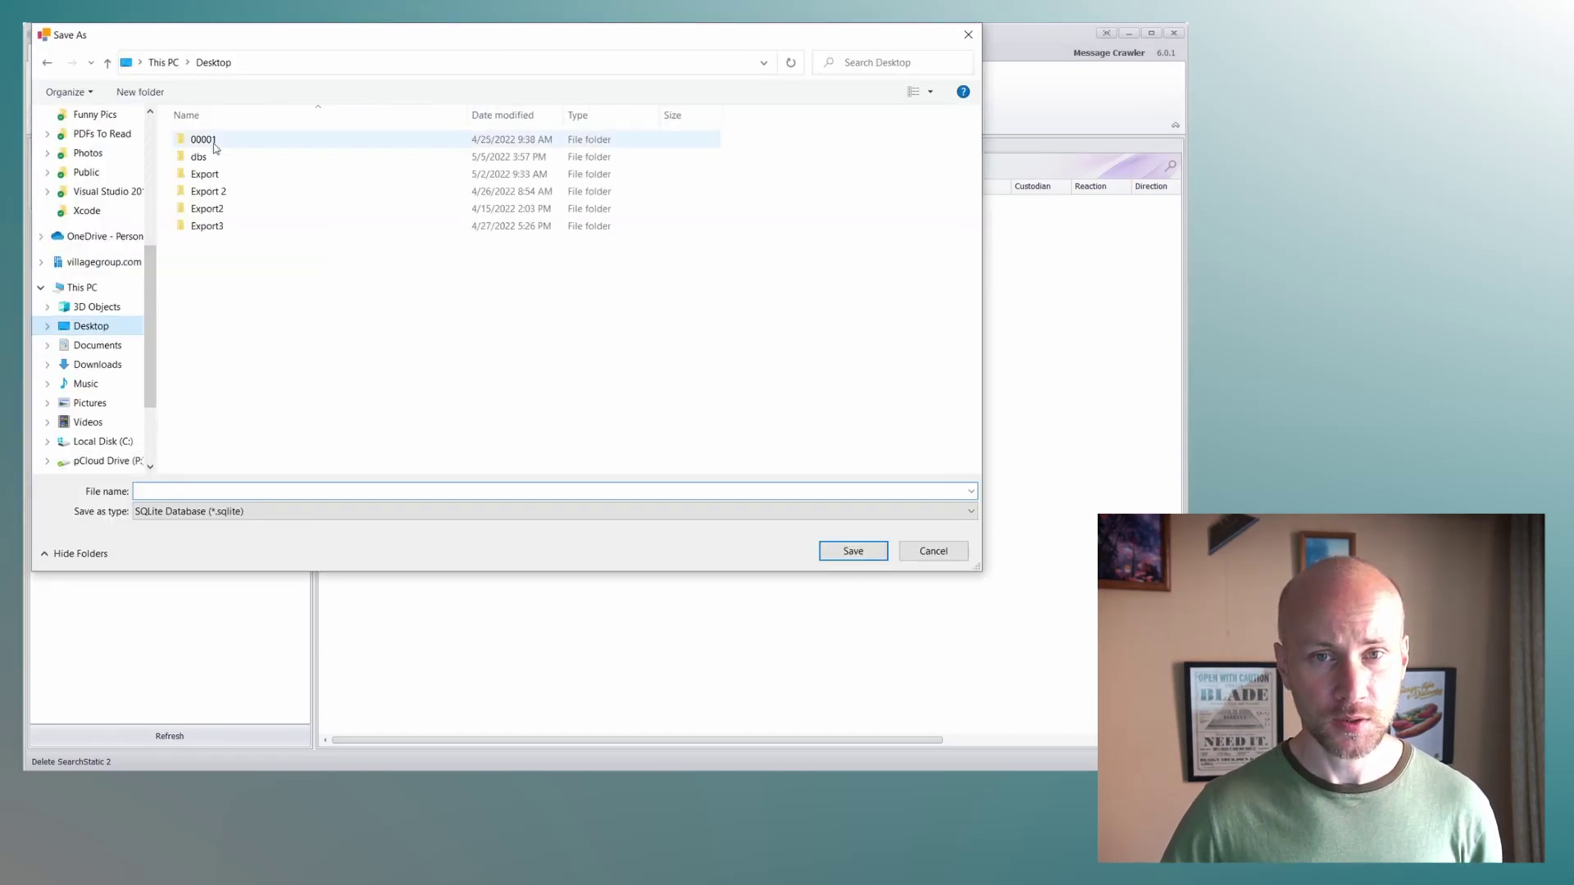
{"action": "left_click", "coordinate": [210, 156]}
{"action": "double_click", "coordinate": [211, 157]}
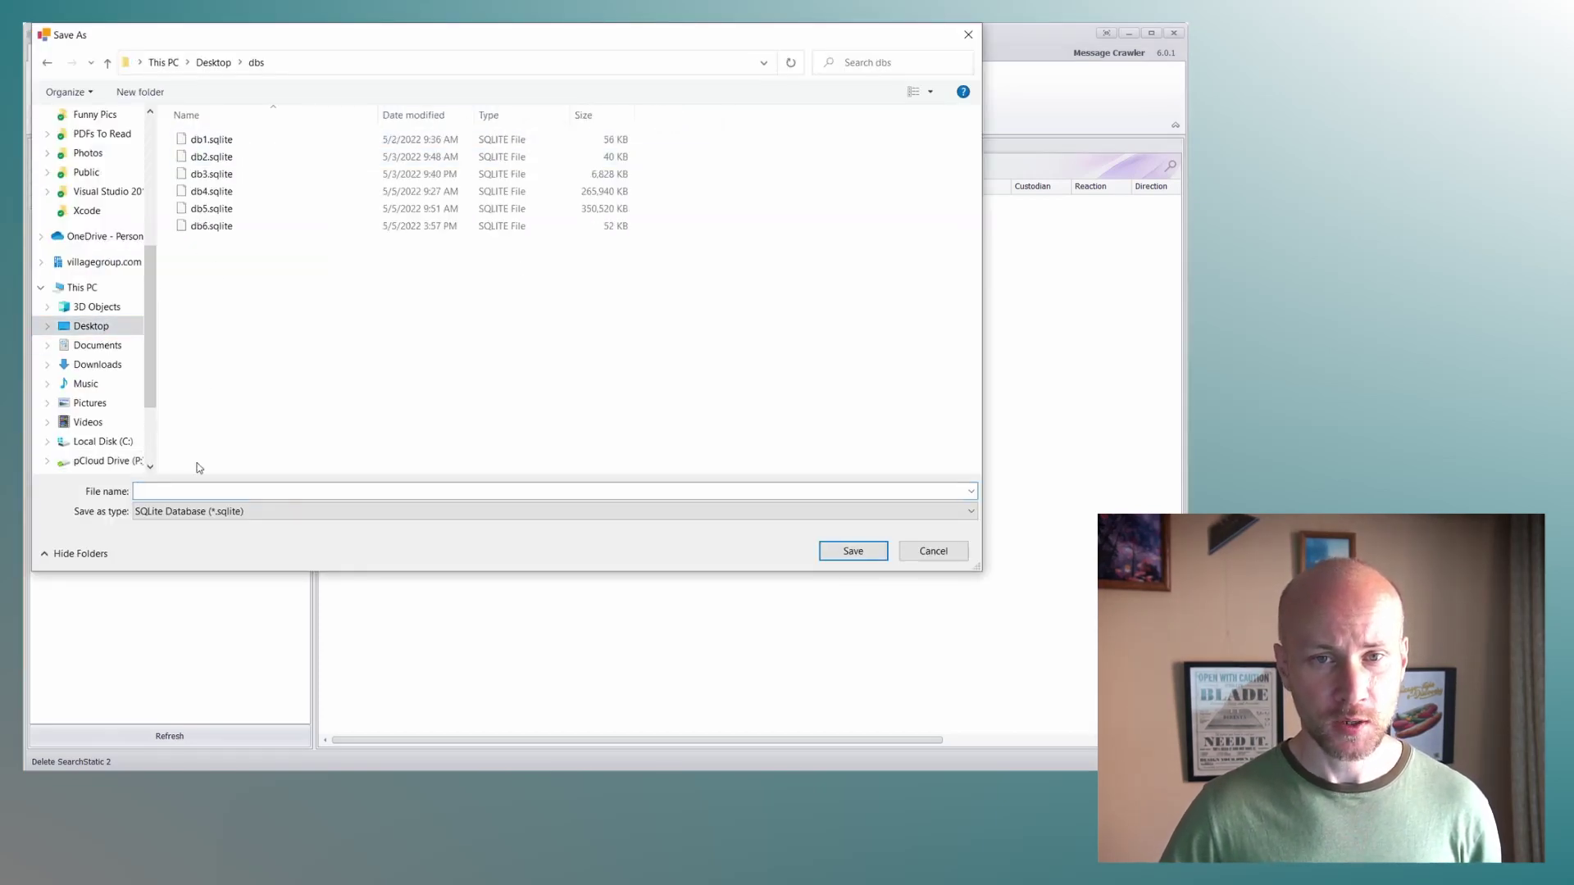
{"action": "left_click", "coordinate": [235, 484]}
{"action": "type", "text": "db7"}
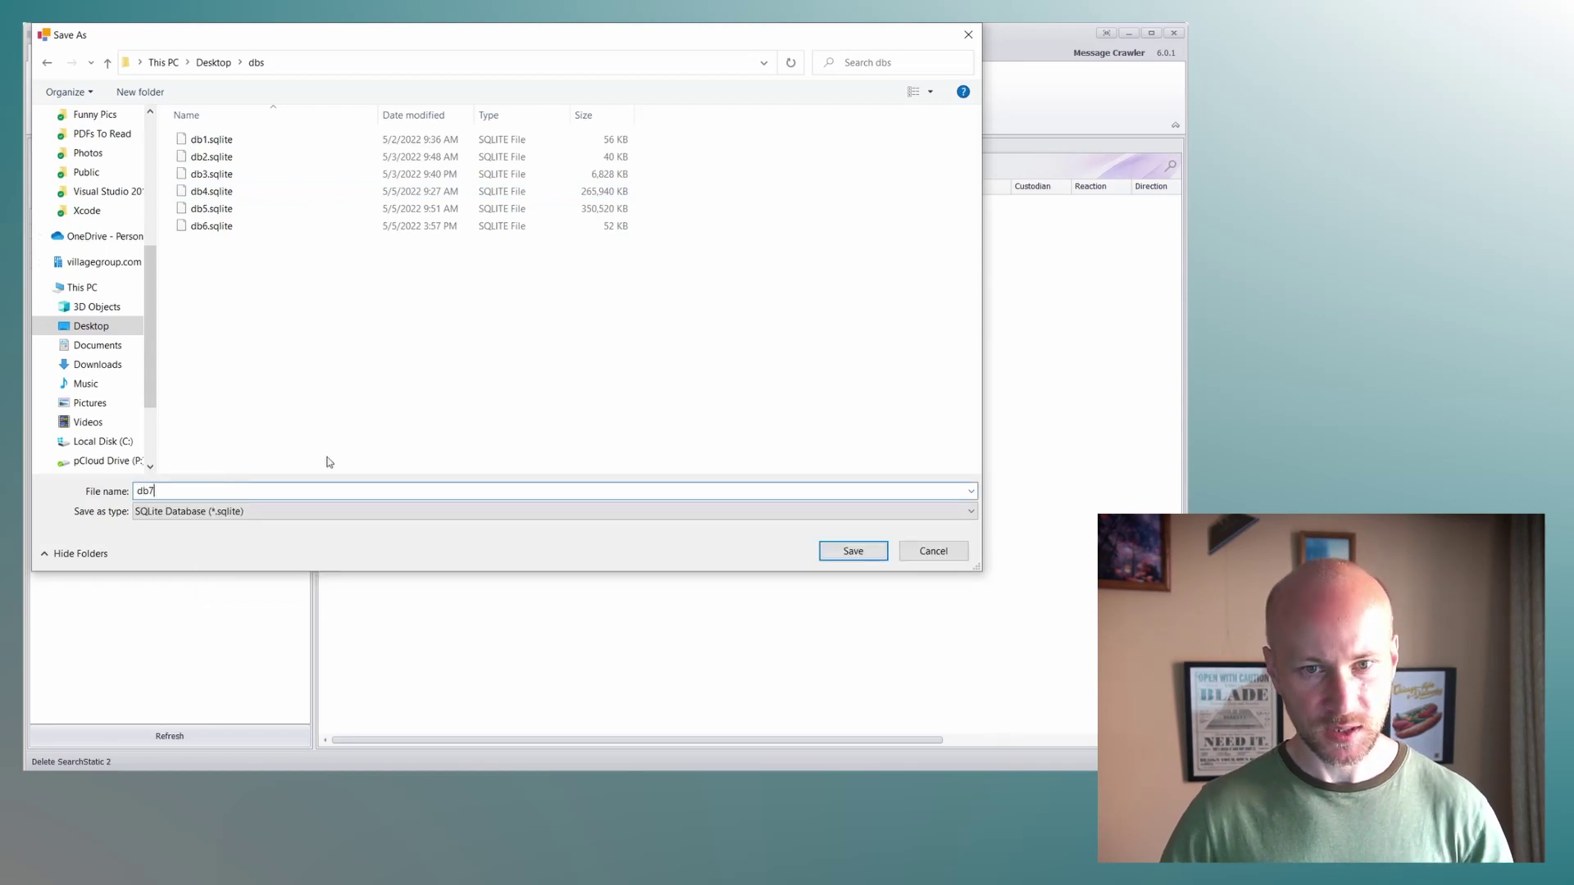
{"action": "left_click", "coordinate": [839, 551]}
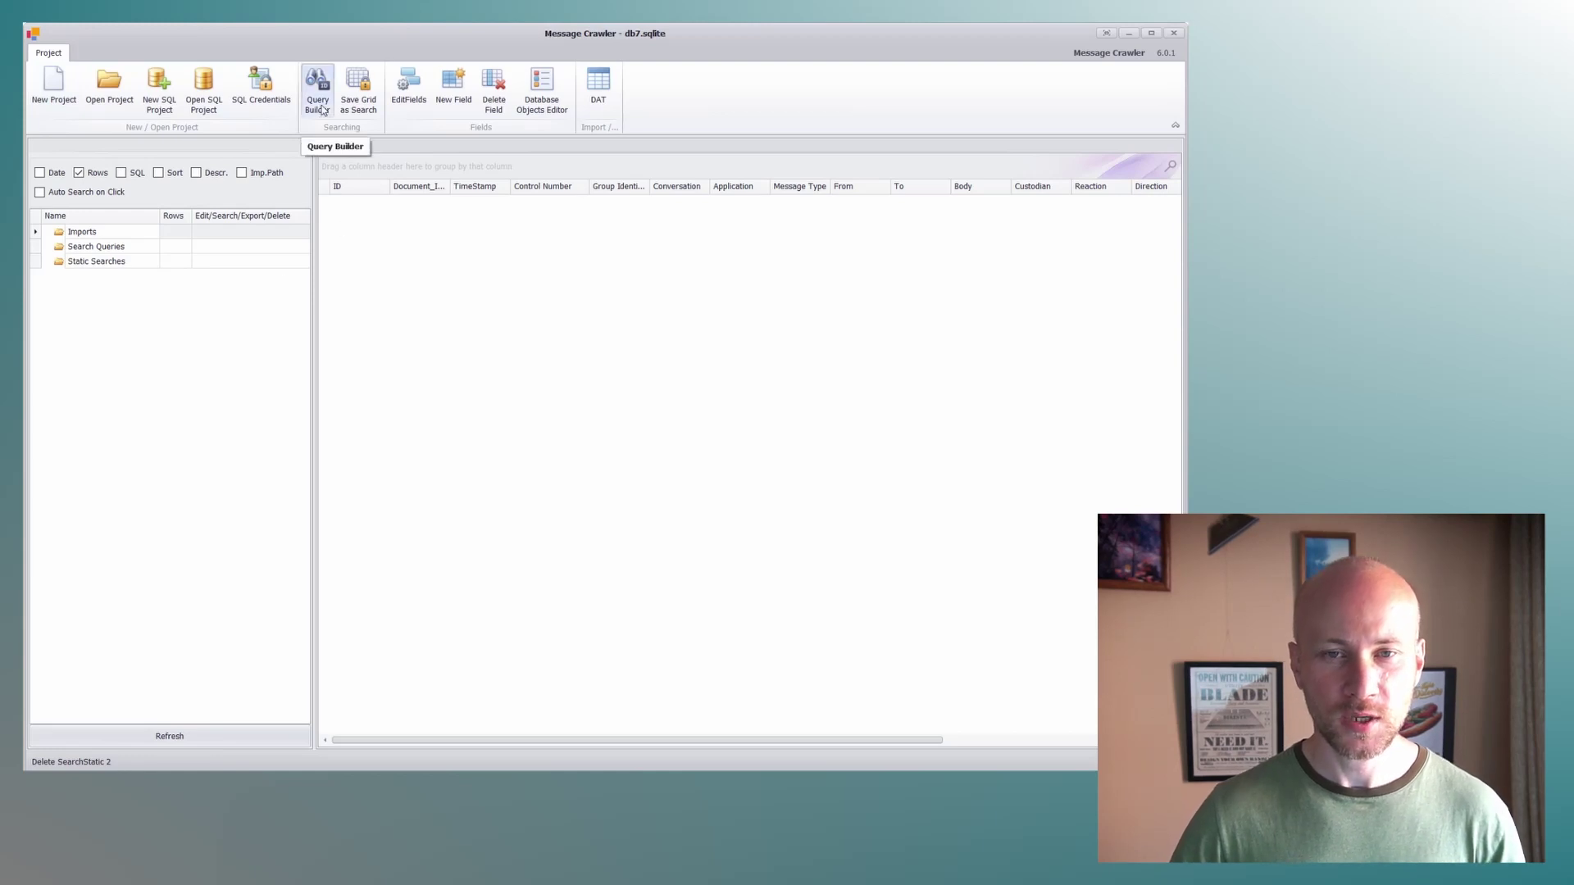
Step: Load TextMessages.dat from pCloud Drive > TextMessageSampleData > Sample 50 - Public into the DAT import
{"action": "left_click", "coordinate": [599, 90]}
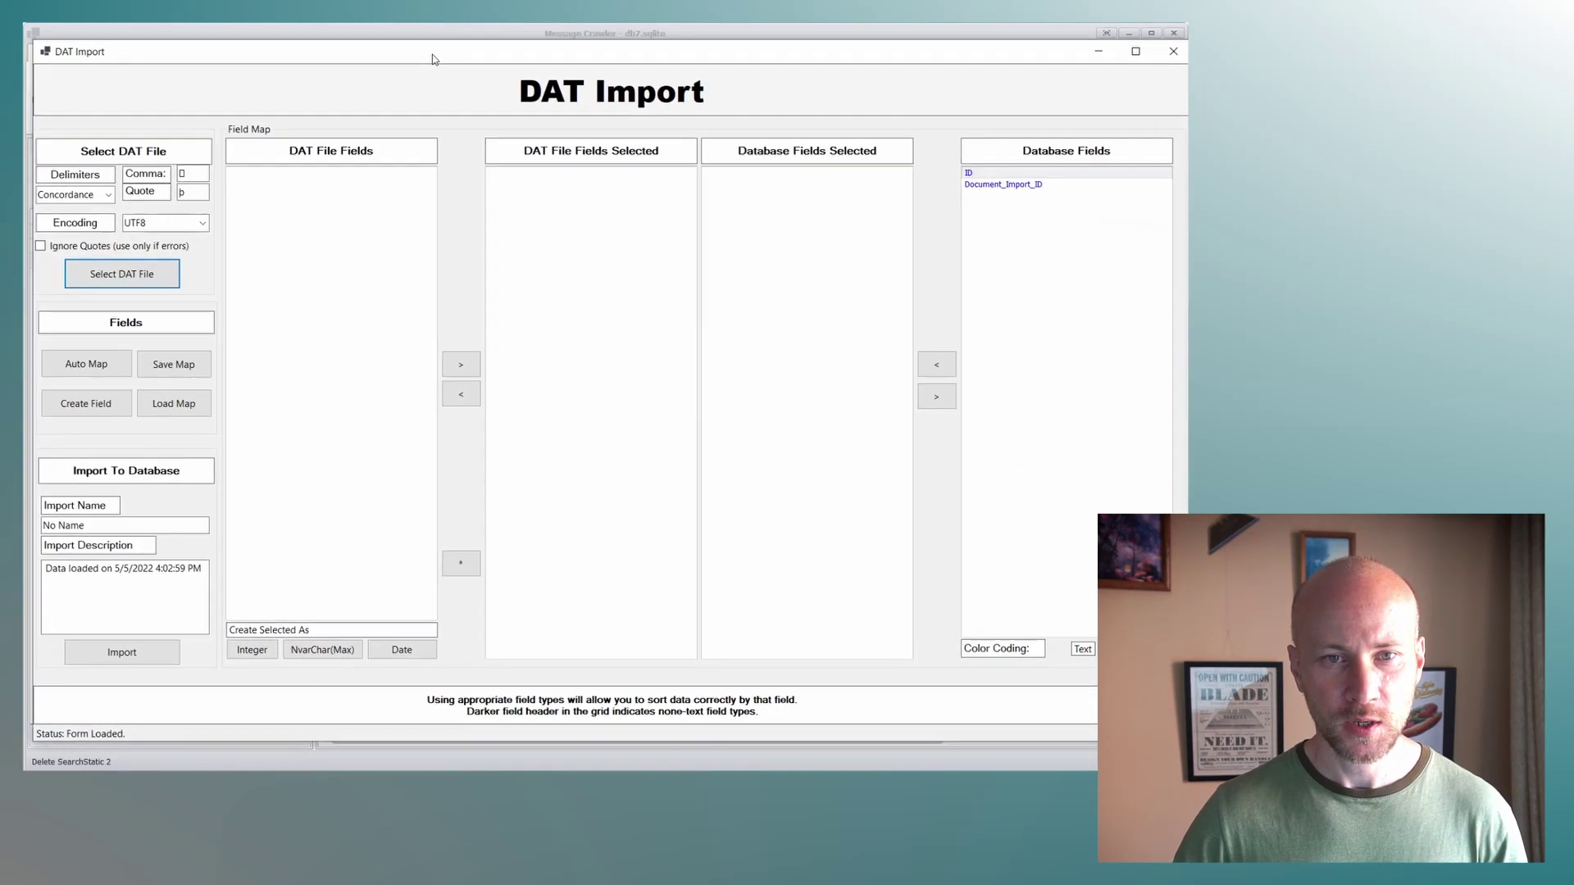
{"action": "left_click_drag", "start_coordinate": [435, 59], "coordinate": [432, 61]}
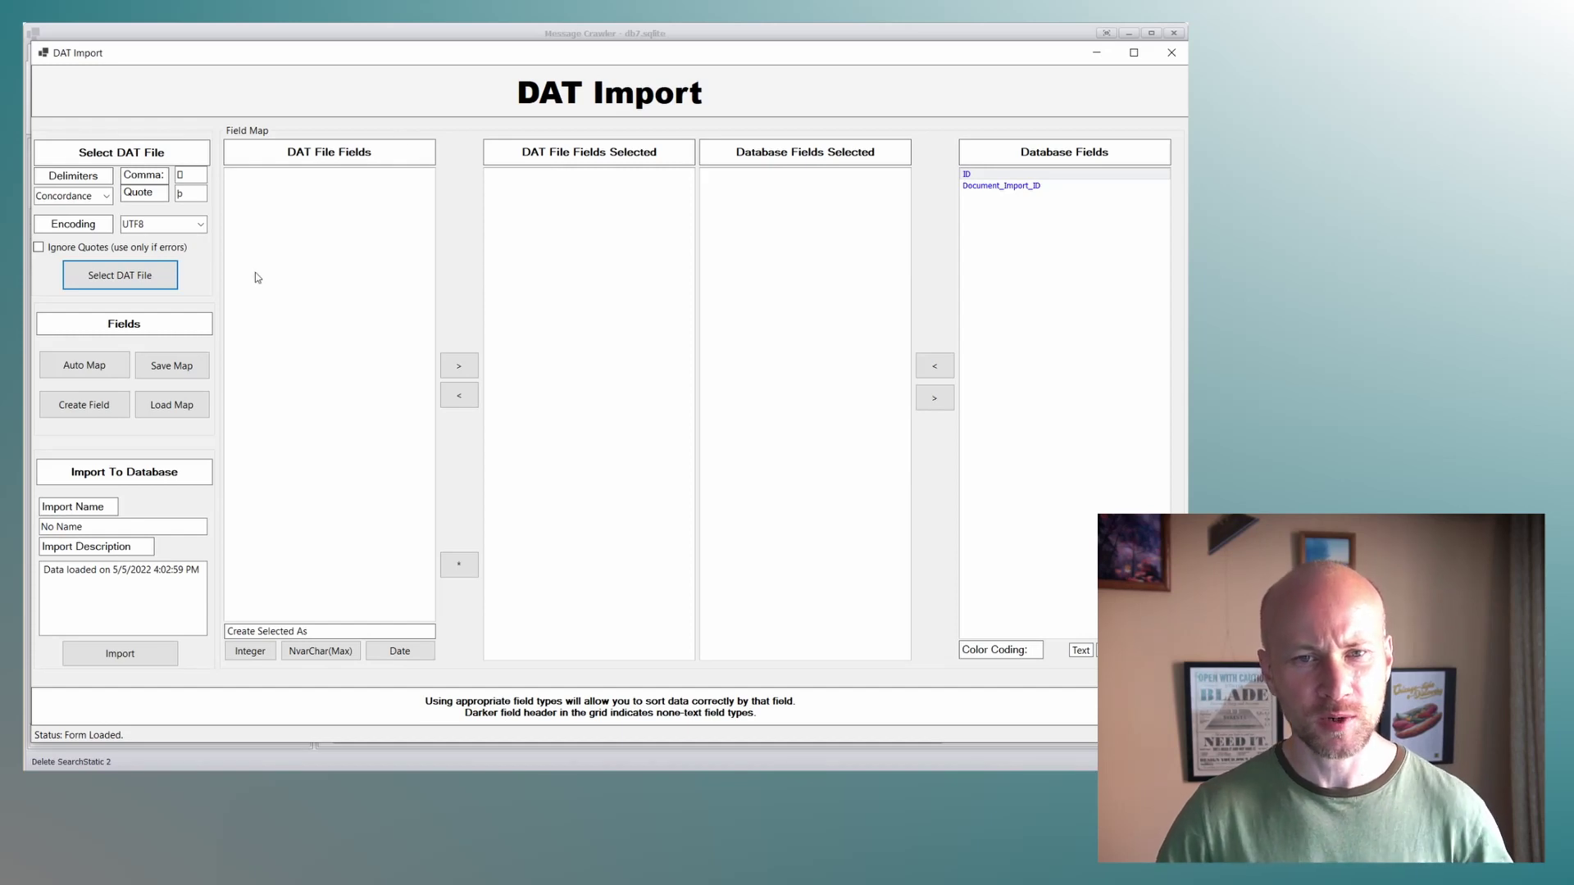
{"action": "left_click", "coordinate": [156, 284]}
{"action": "scroll", "coordinate": [181, 431], "scroll_direction": "down", "scroll_amount": 4}
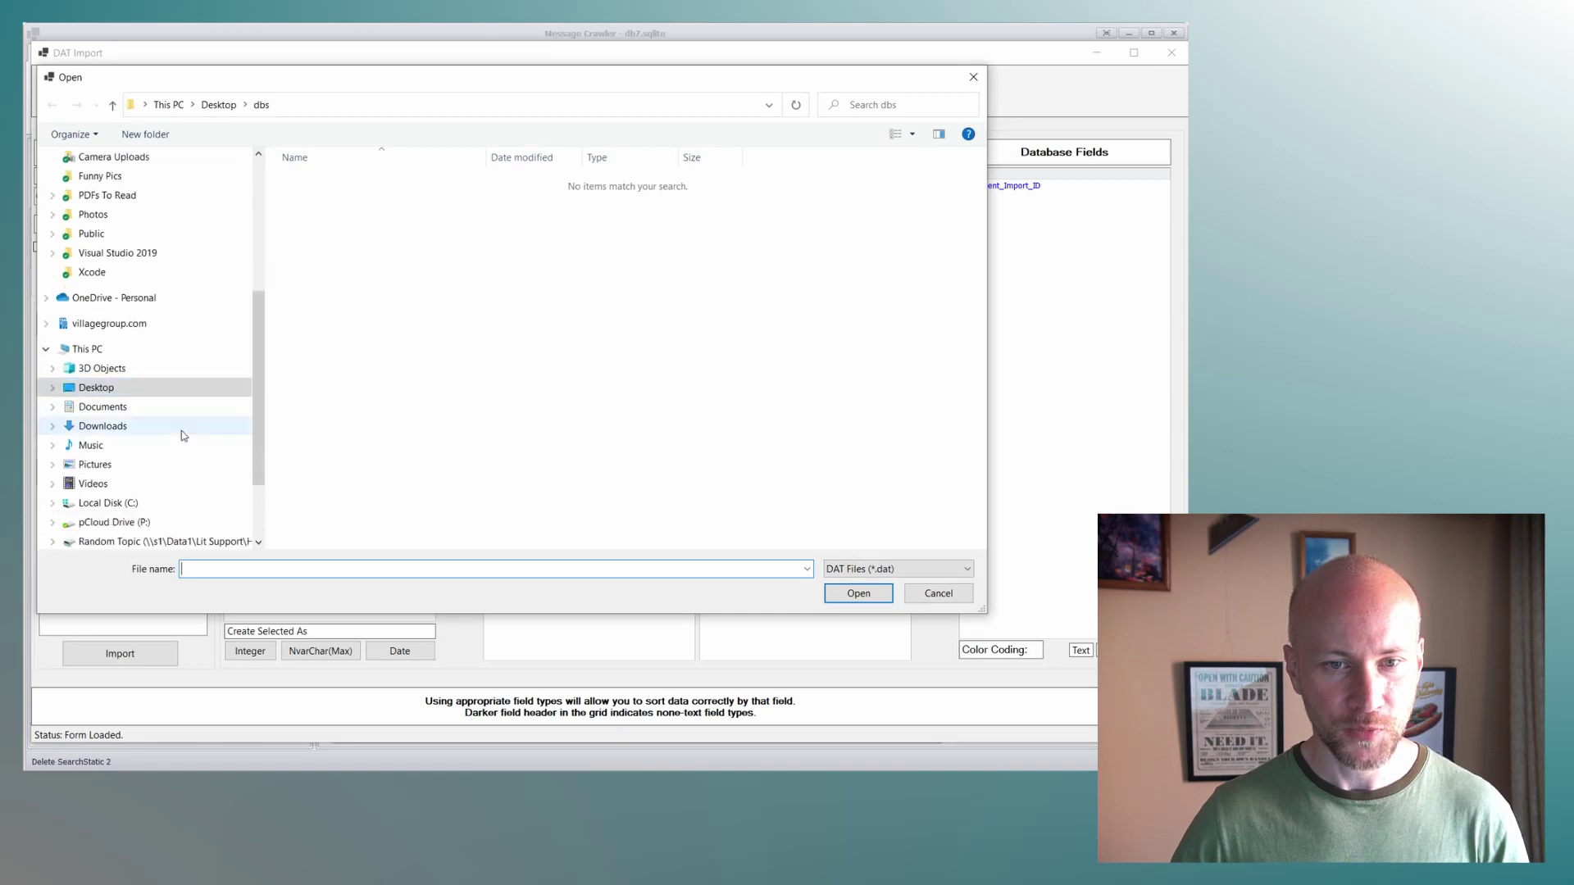
{"action": "left_click", "coordinate": [156, 407]}
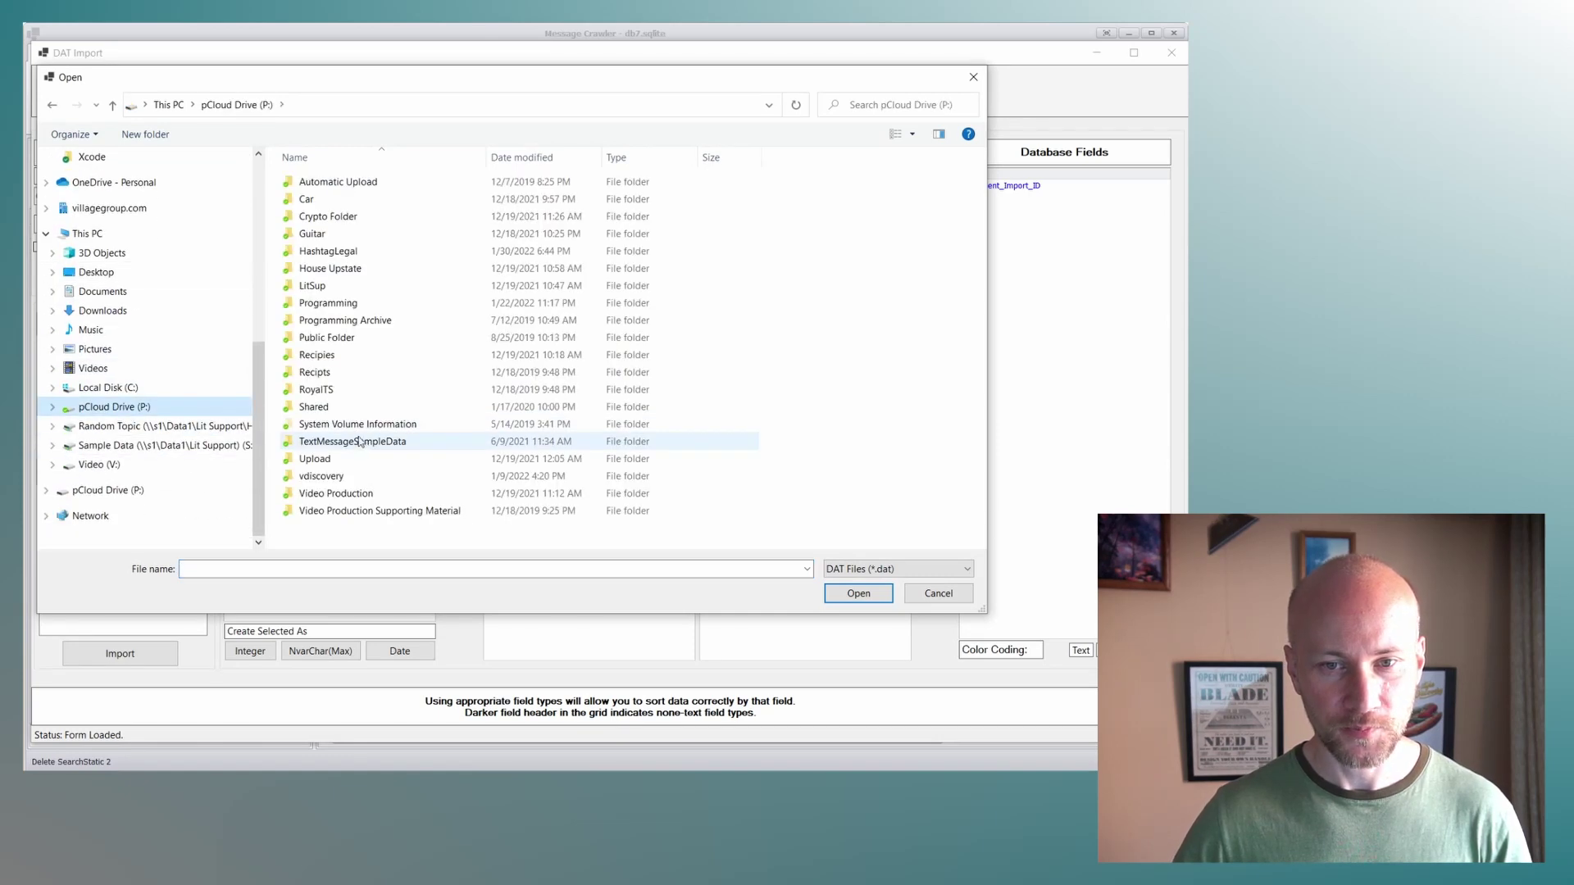
{"action": "double_click", "coordinate": [366, 447]}
{"action": "double_click", "coordinate": [367, 523]}
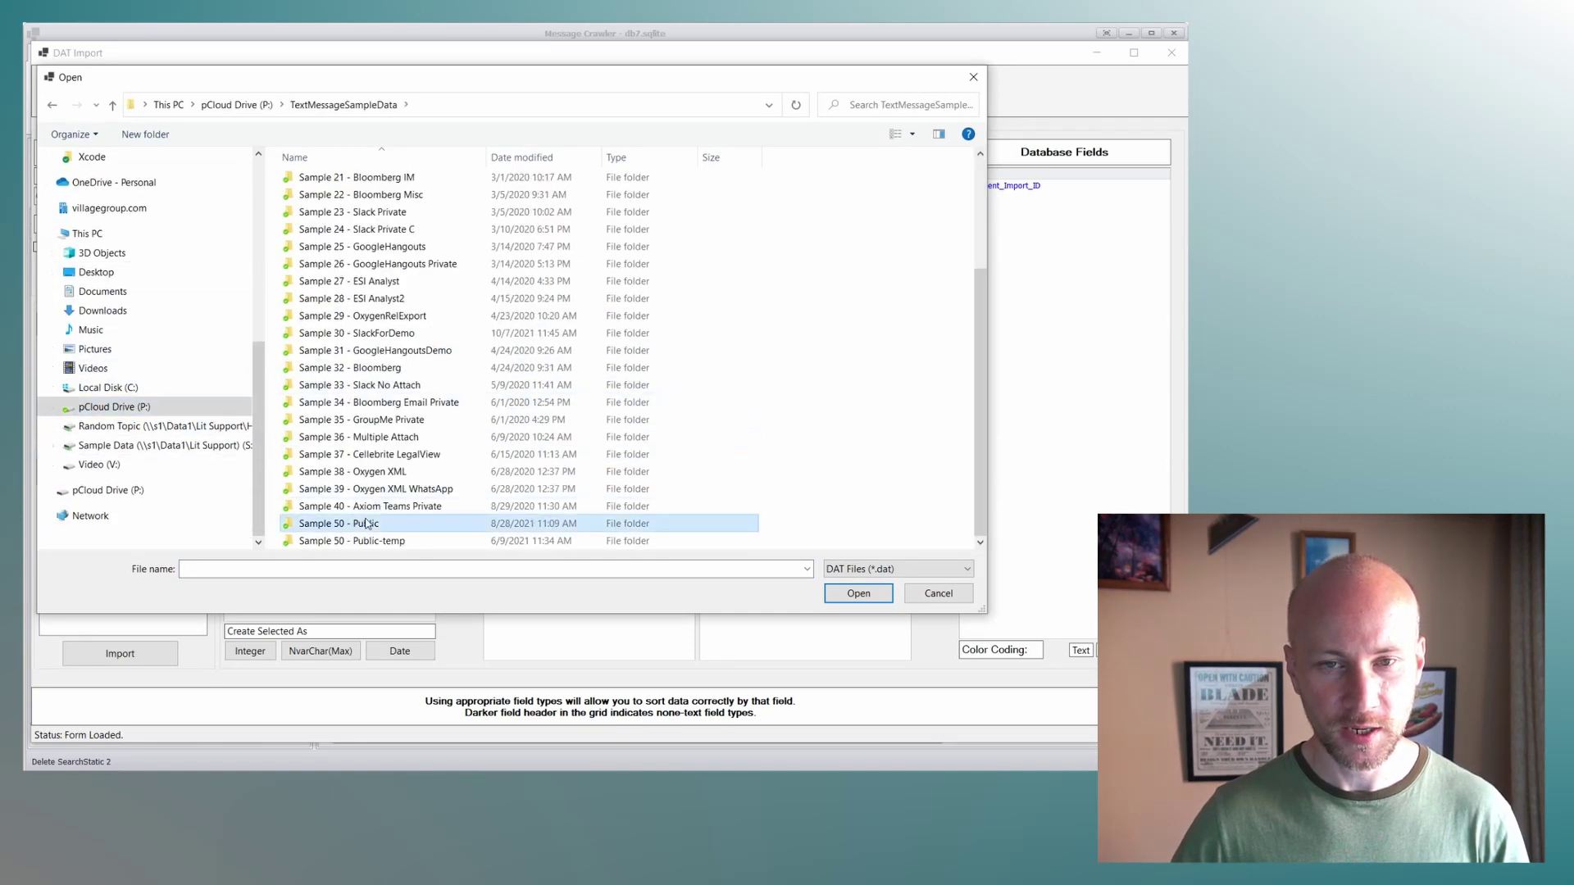
{"action": "double_click", "coordinate": [342, 231]}
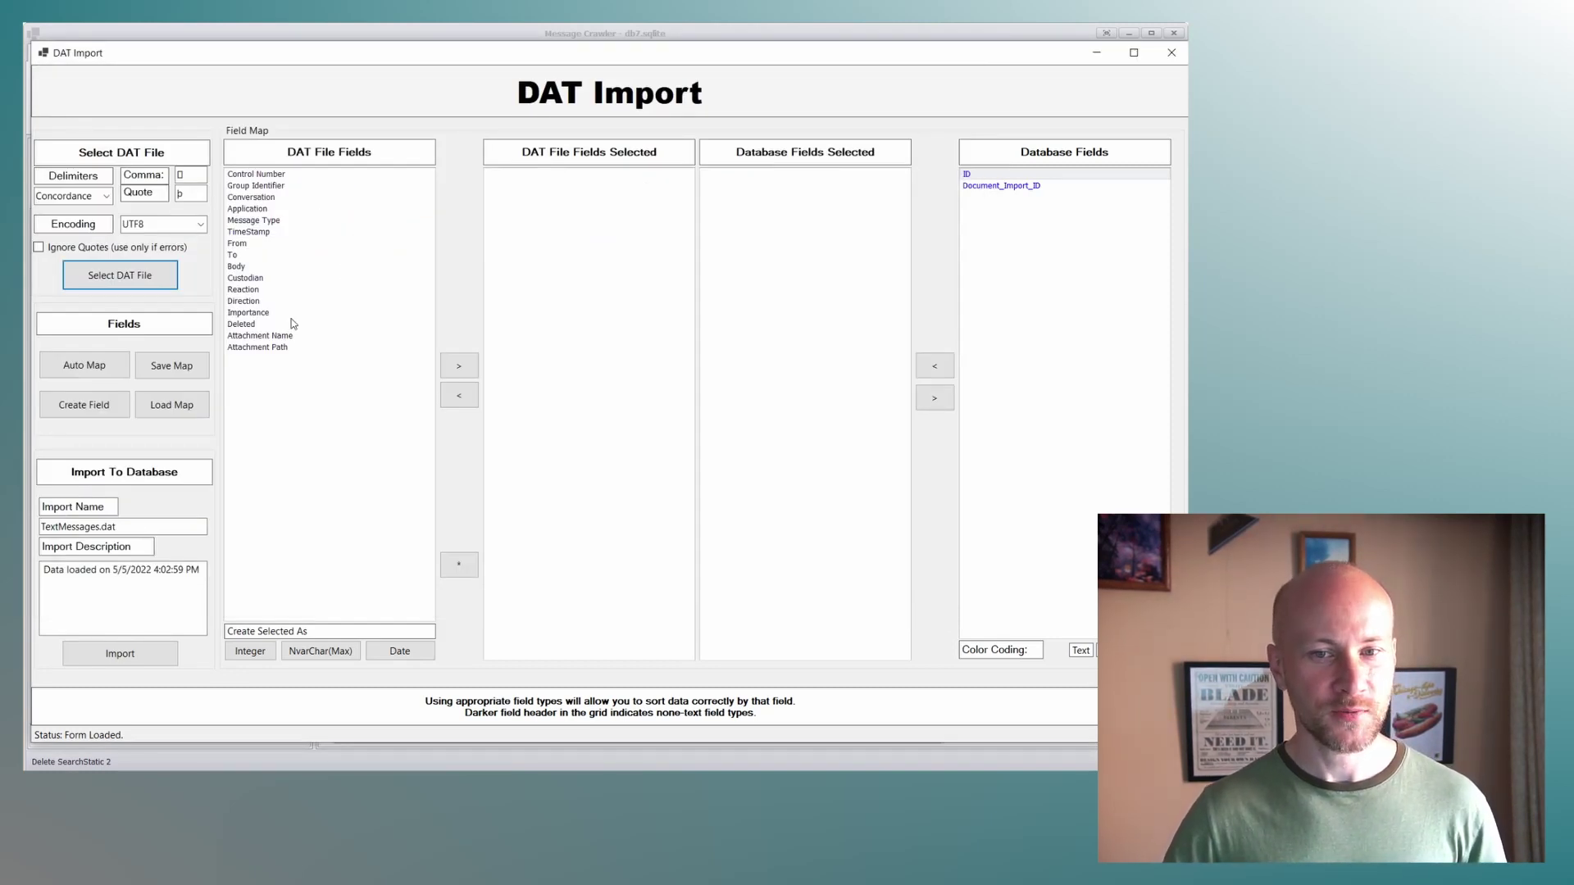
Step: Create TimeStamp as Date and the other fields as NvarChar(Max), auto-map, and import the 79 rows
{"action": "left_click", "coordinate": [266, 232]}
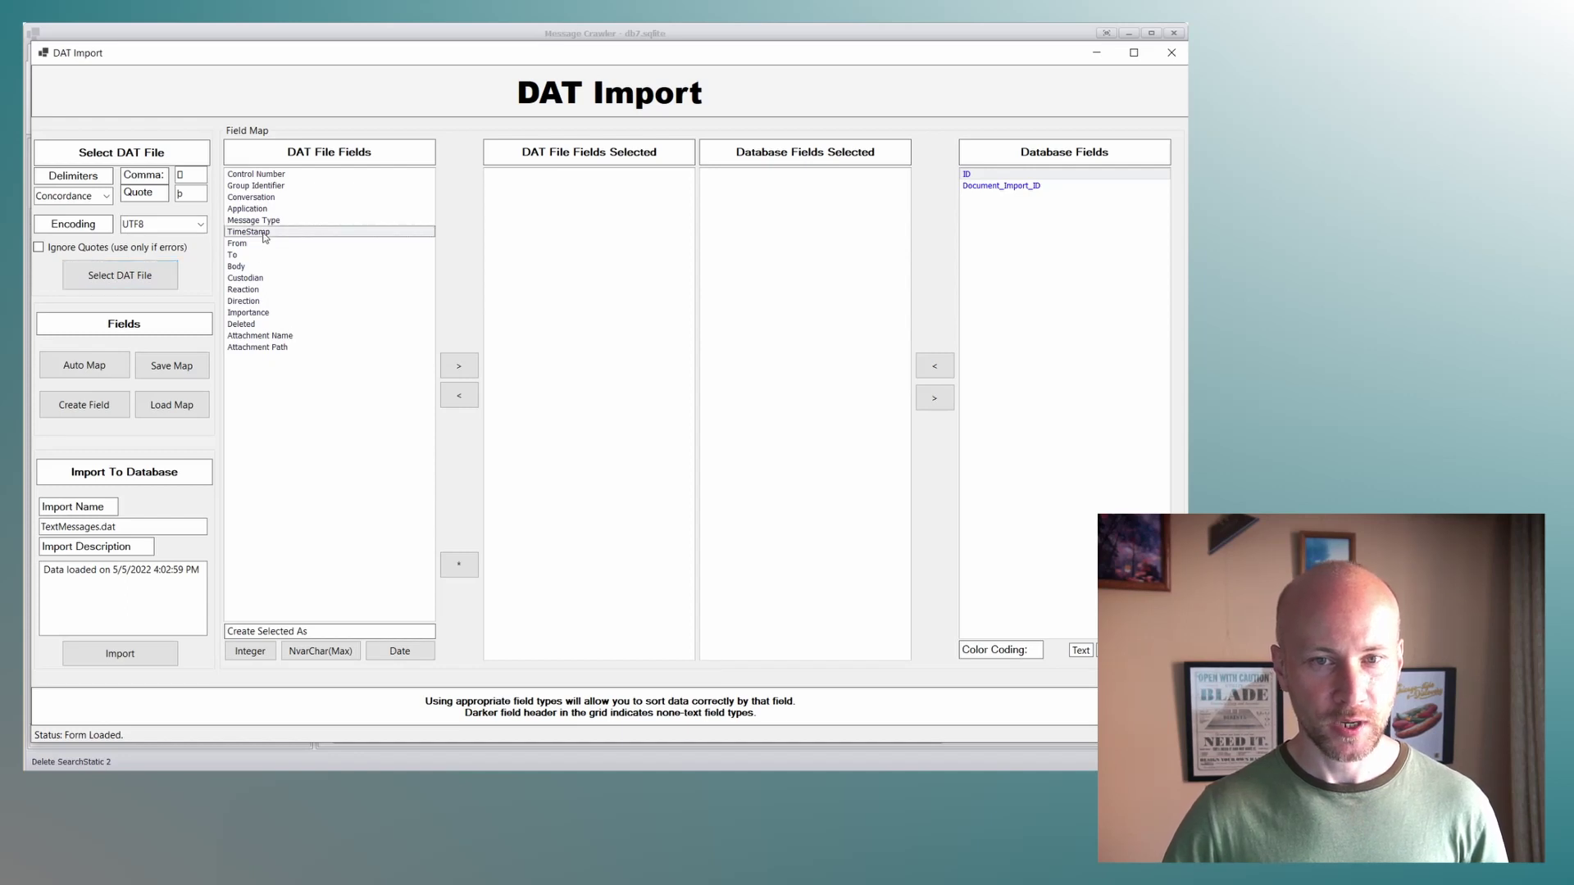
{"action": "left_click", "coordinate": [397, 652]}
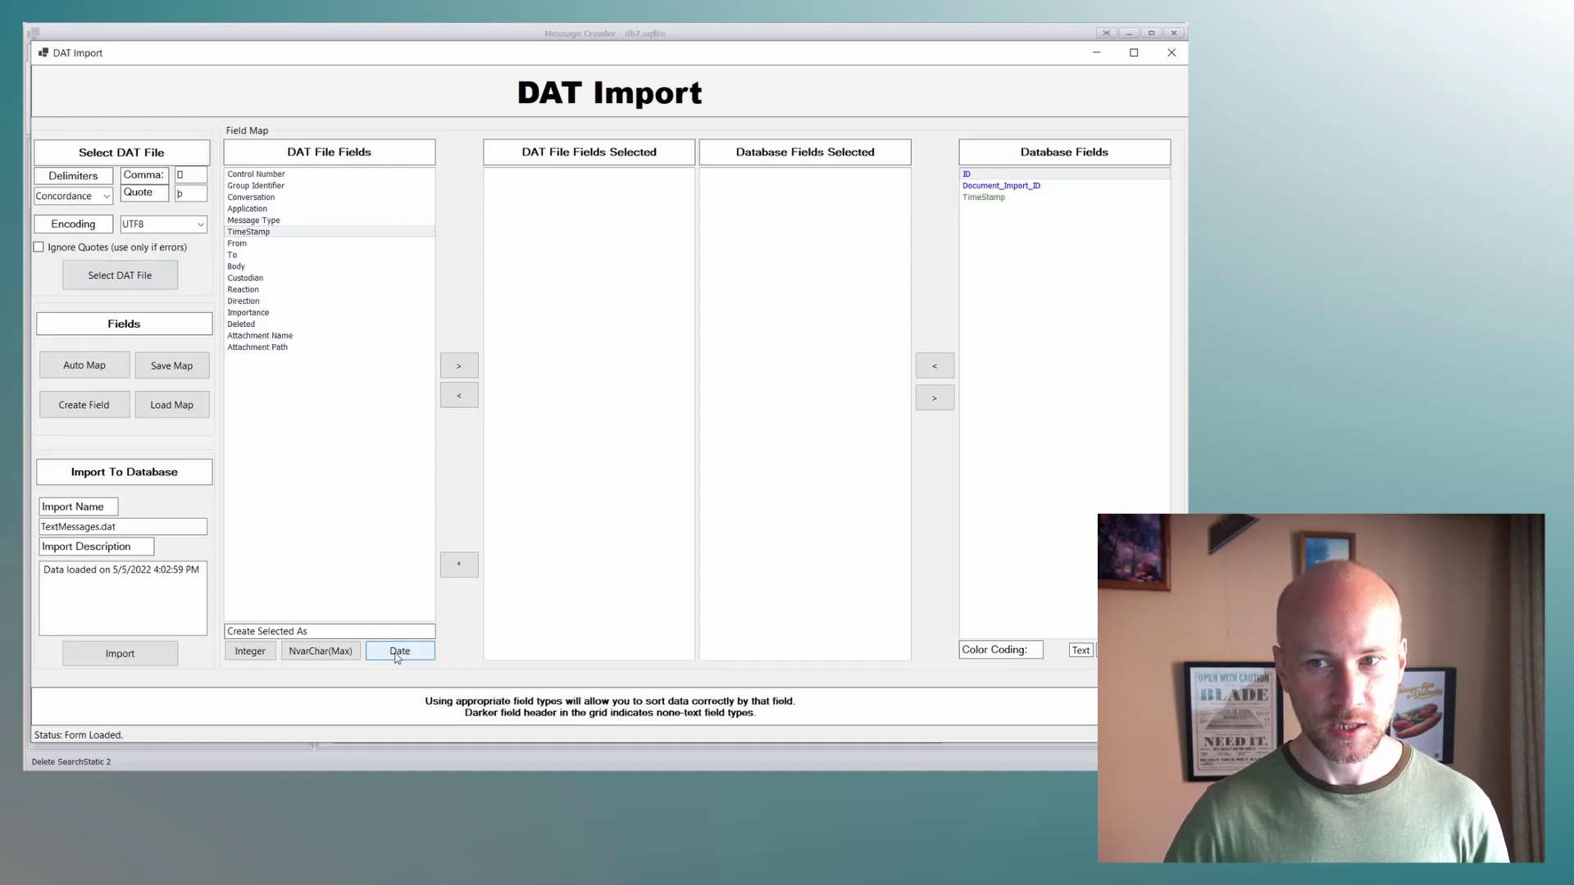
{"action": "left_click", "coordinate": [332, 177]}
{"action": "left_click", "coordinate": [295, 348], "text": "shift"}
{"action": "left_click", "coordinate": [263, 232], "text": "ctrl"}
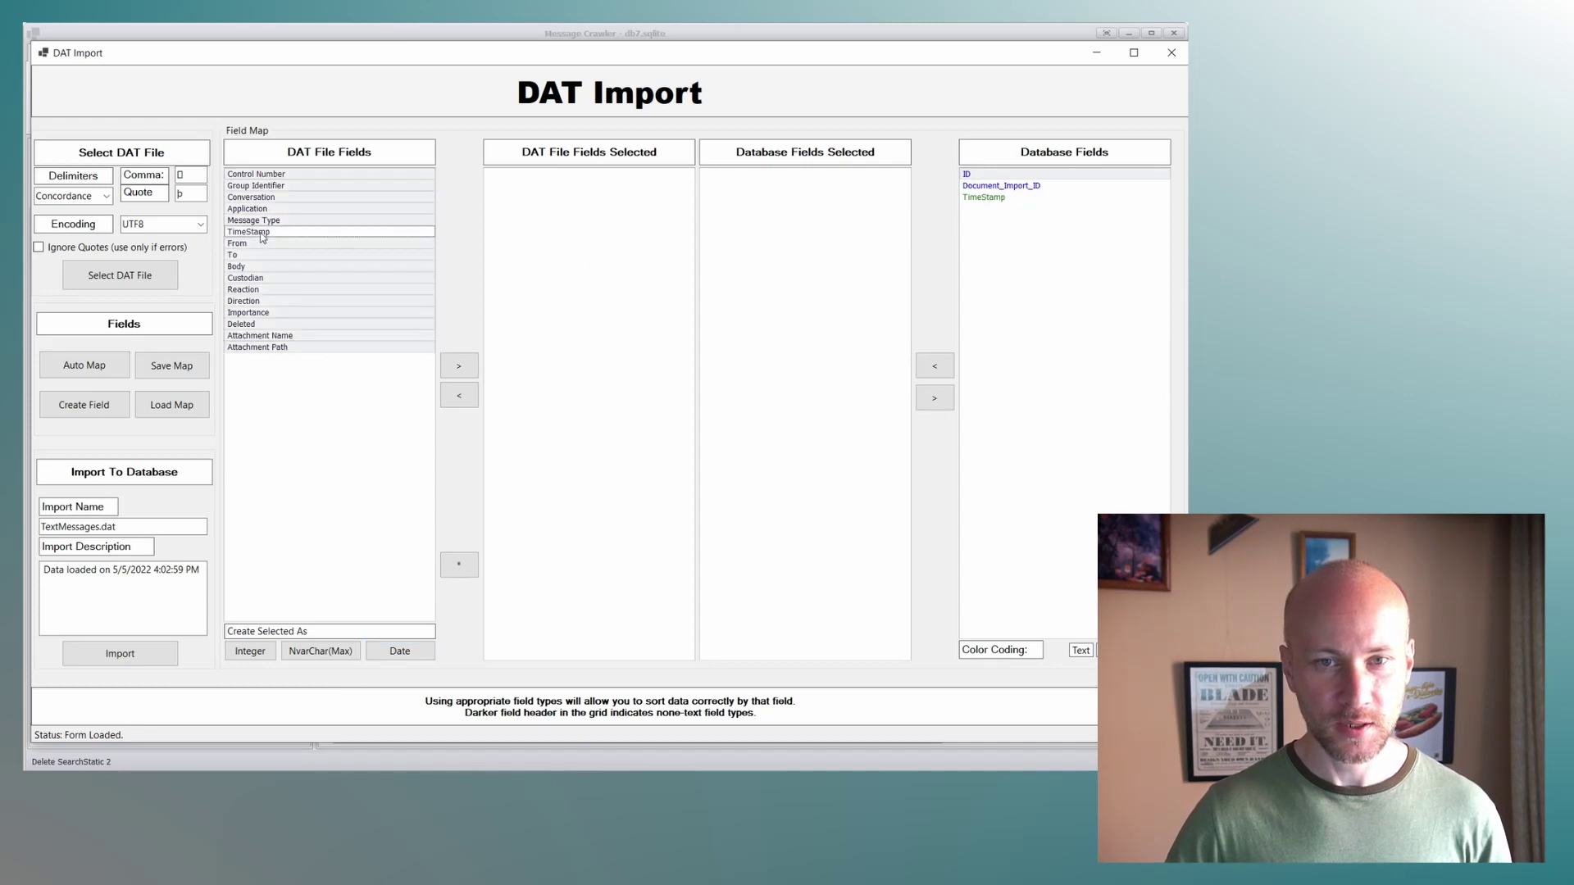
{"action": "left_click", "coordinate": [305, 655]}
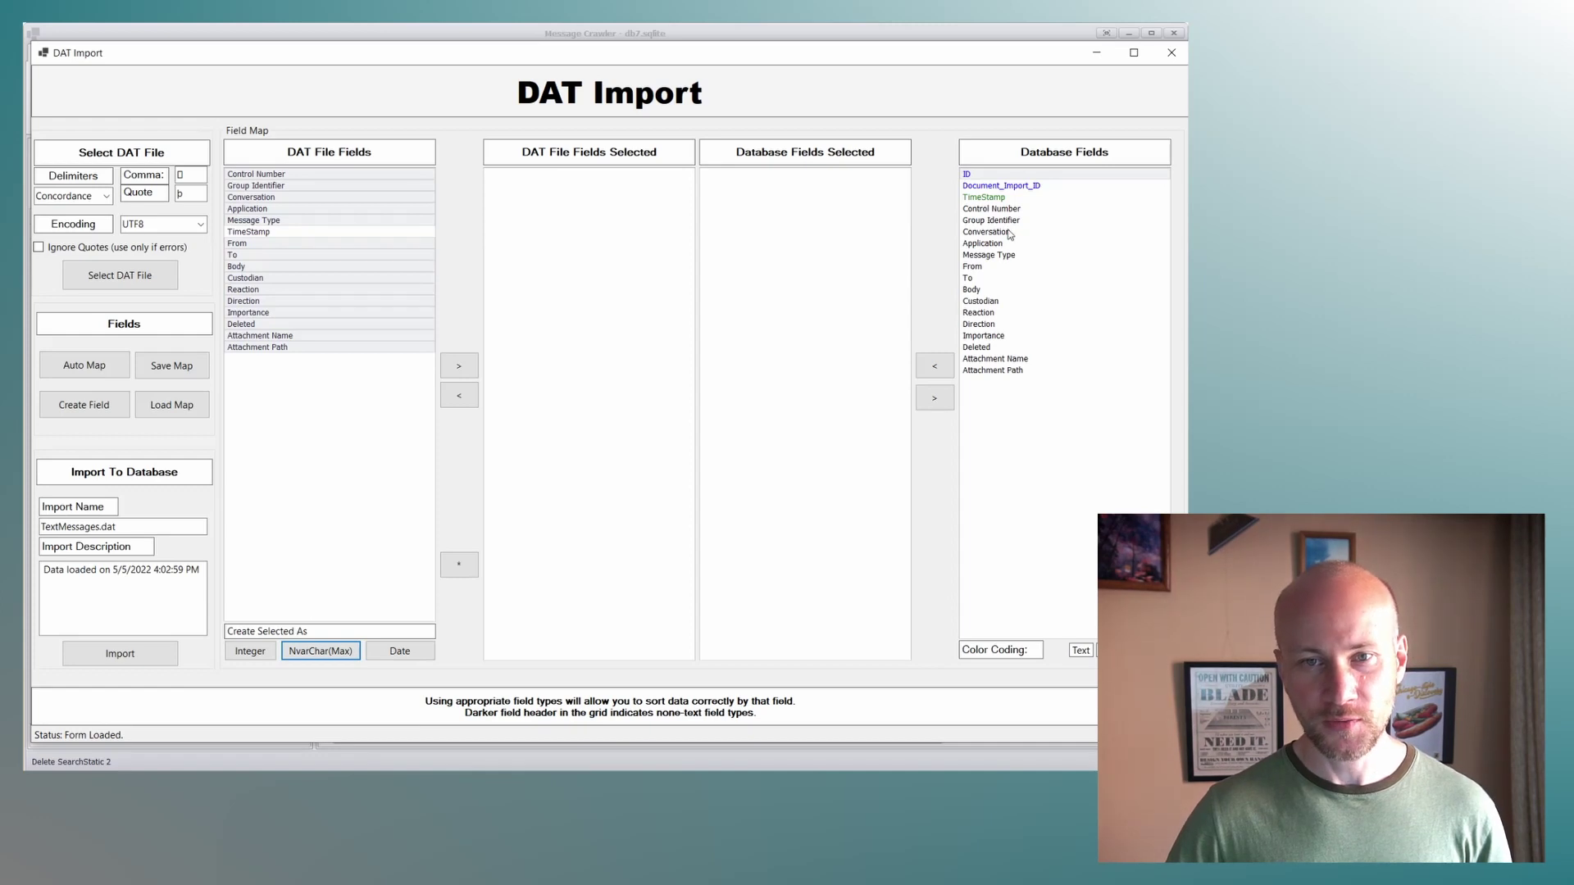
{"action": "left_click", "coordinate": [105, 367]}
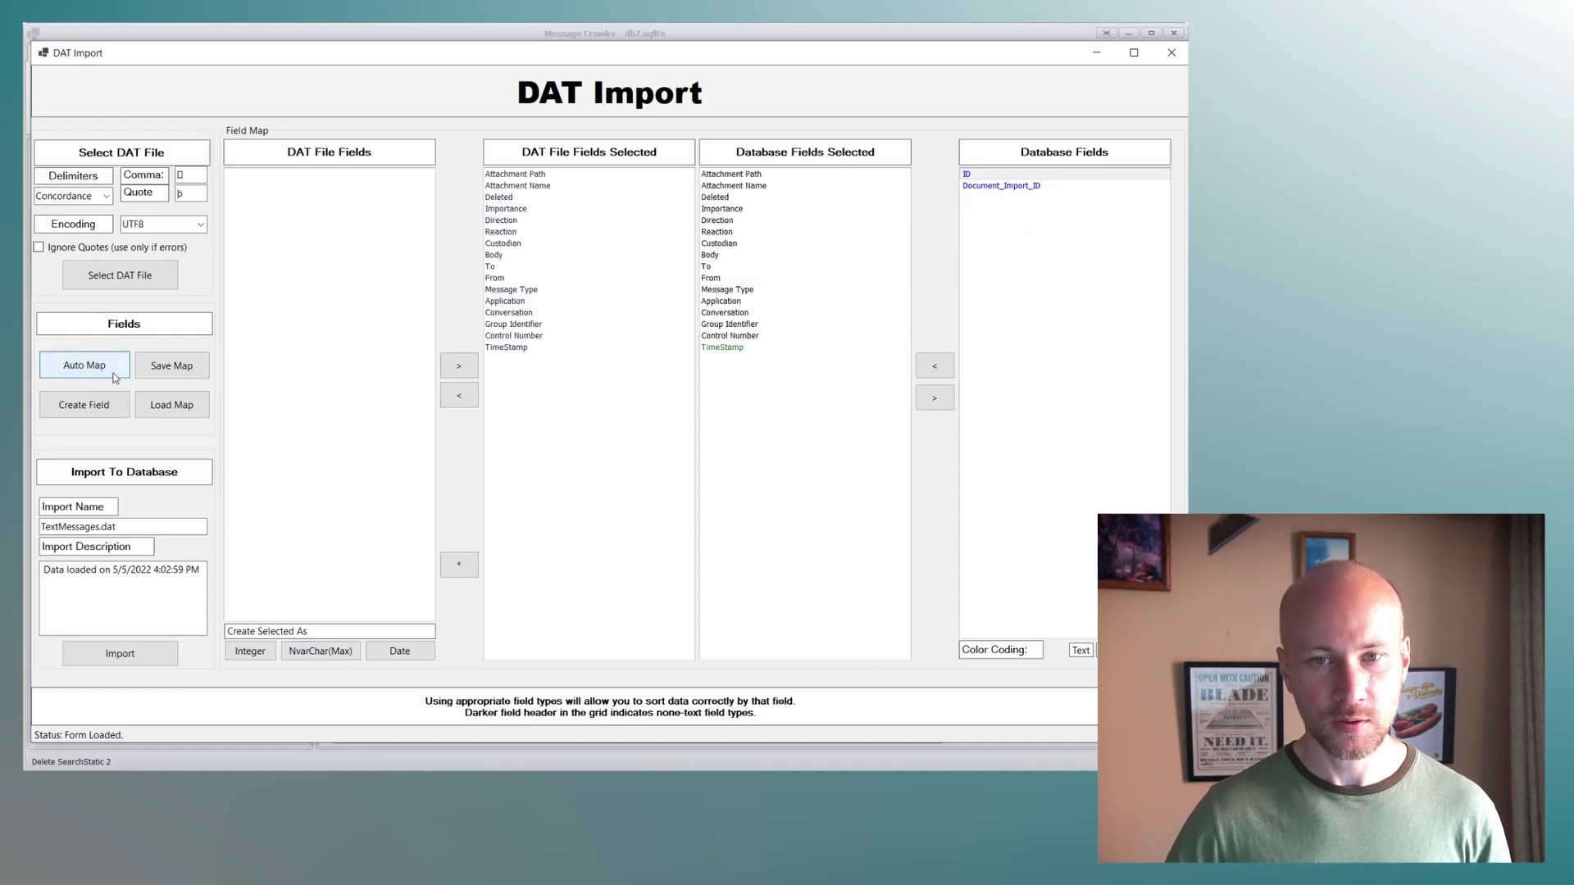
{"action": "left_click", "coordinate": [117, 654]}
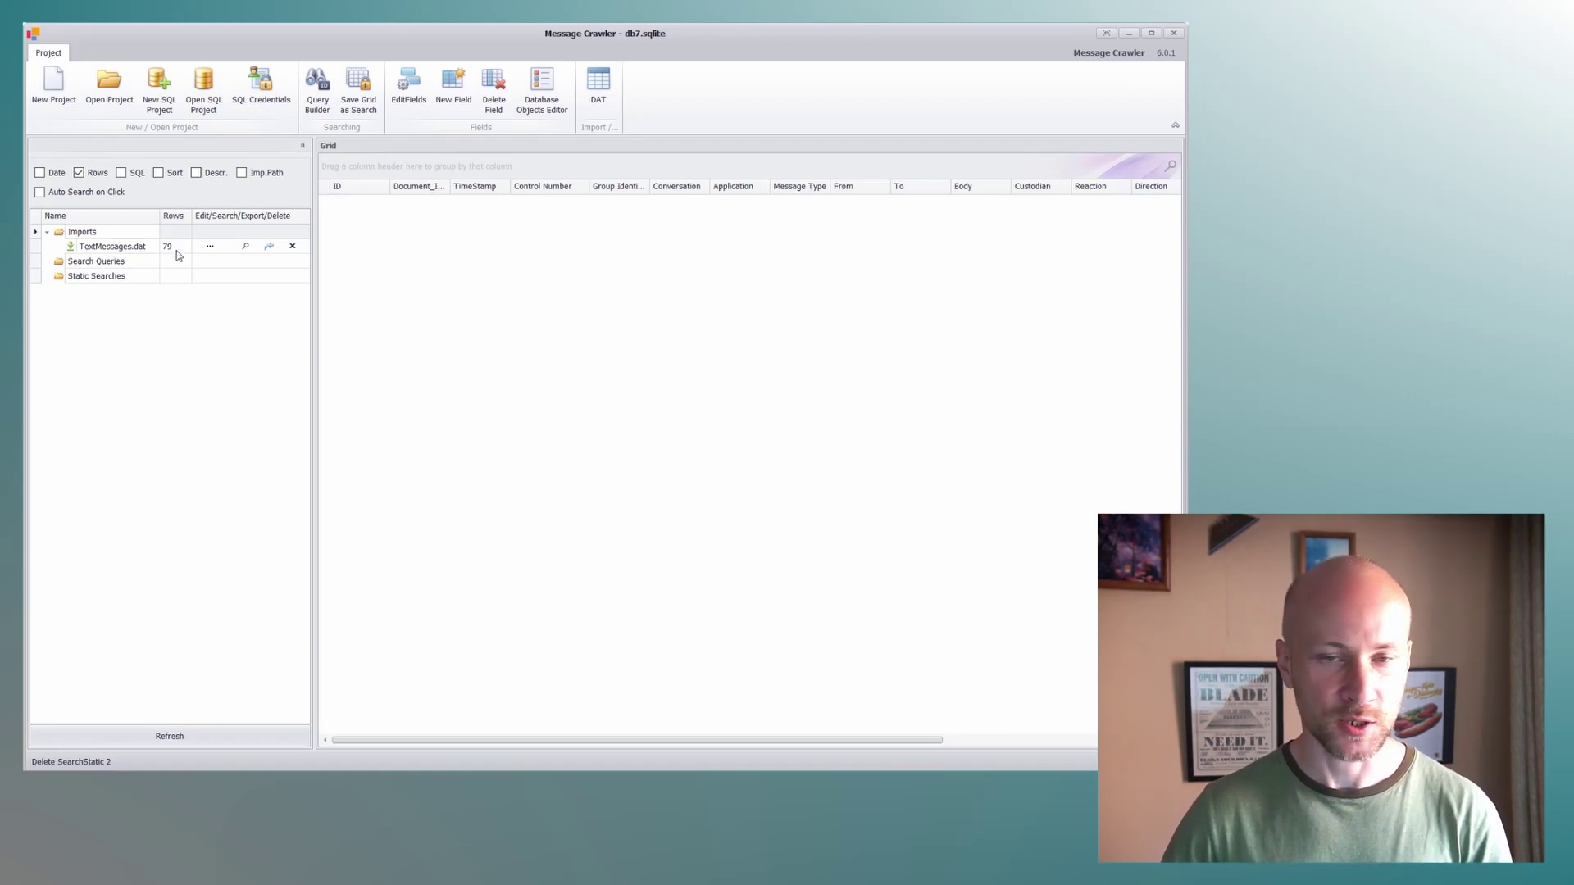
Step: Show the 79 TextMessages.dat messages in the grid and scroll down to the slack rows
{"action": "left_click", "coordinate": [243, 248]}
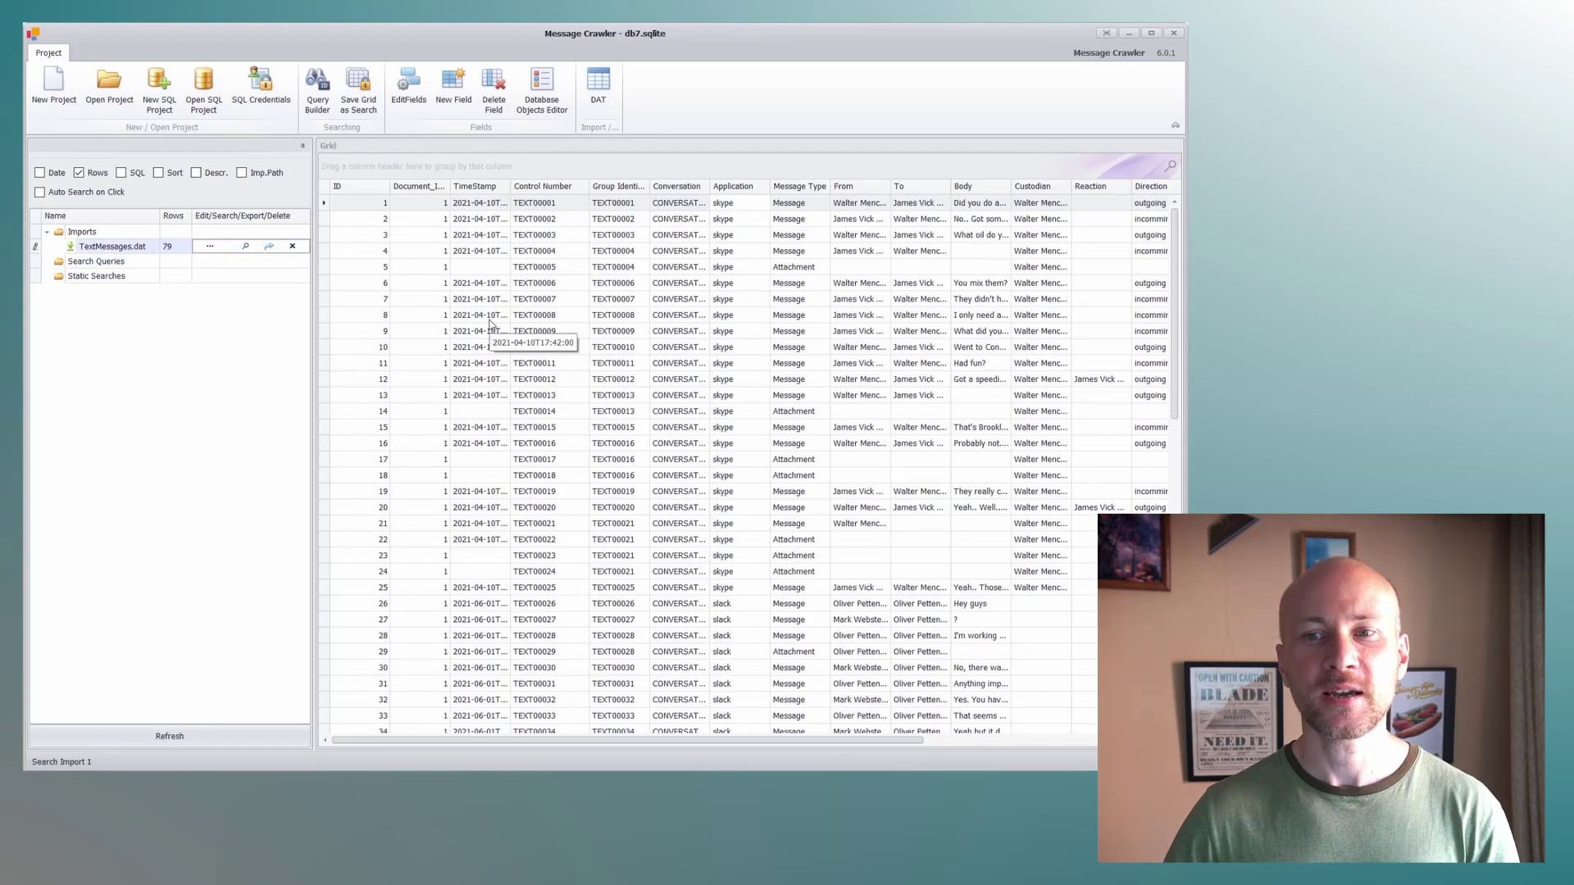
{"action": "scroll", "coordinate": [635, 327], "scroll_direction": "down", "scroll_amount": 9}
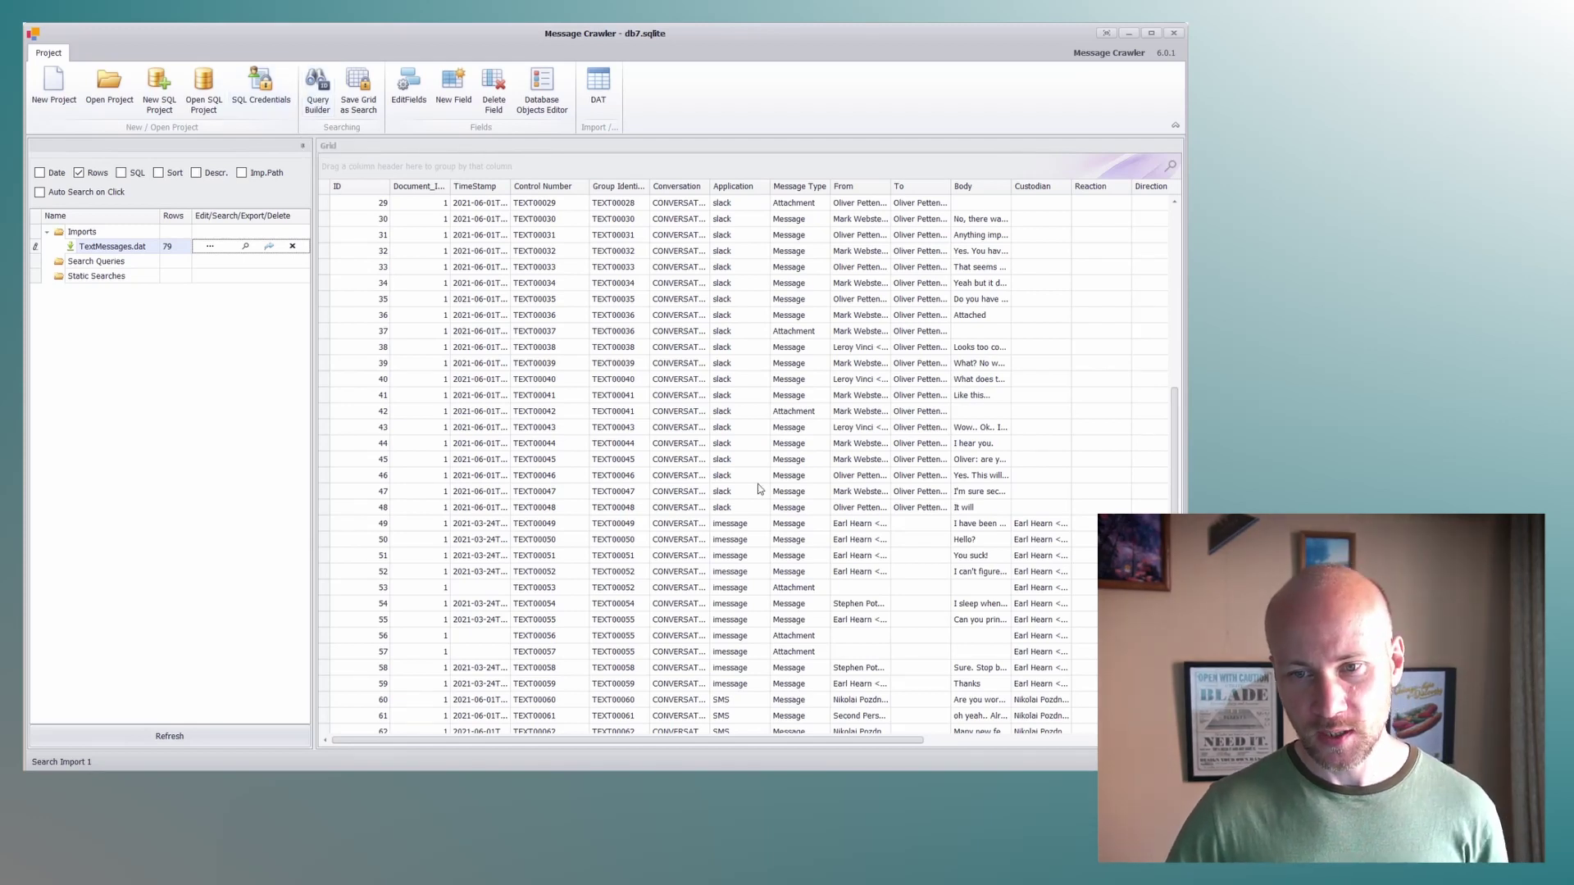
{"action": "left_click", "coordinate": [742, 508]}
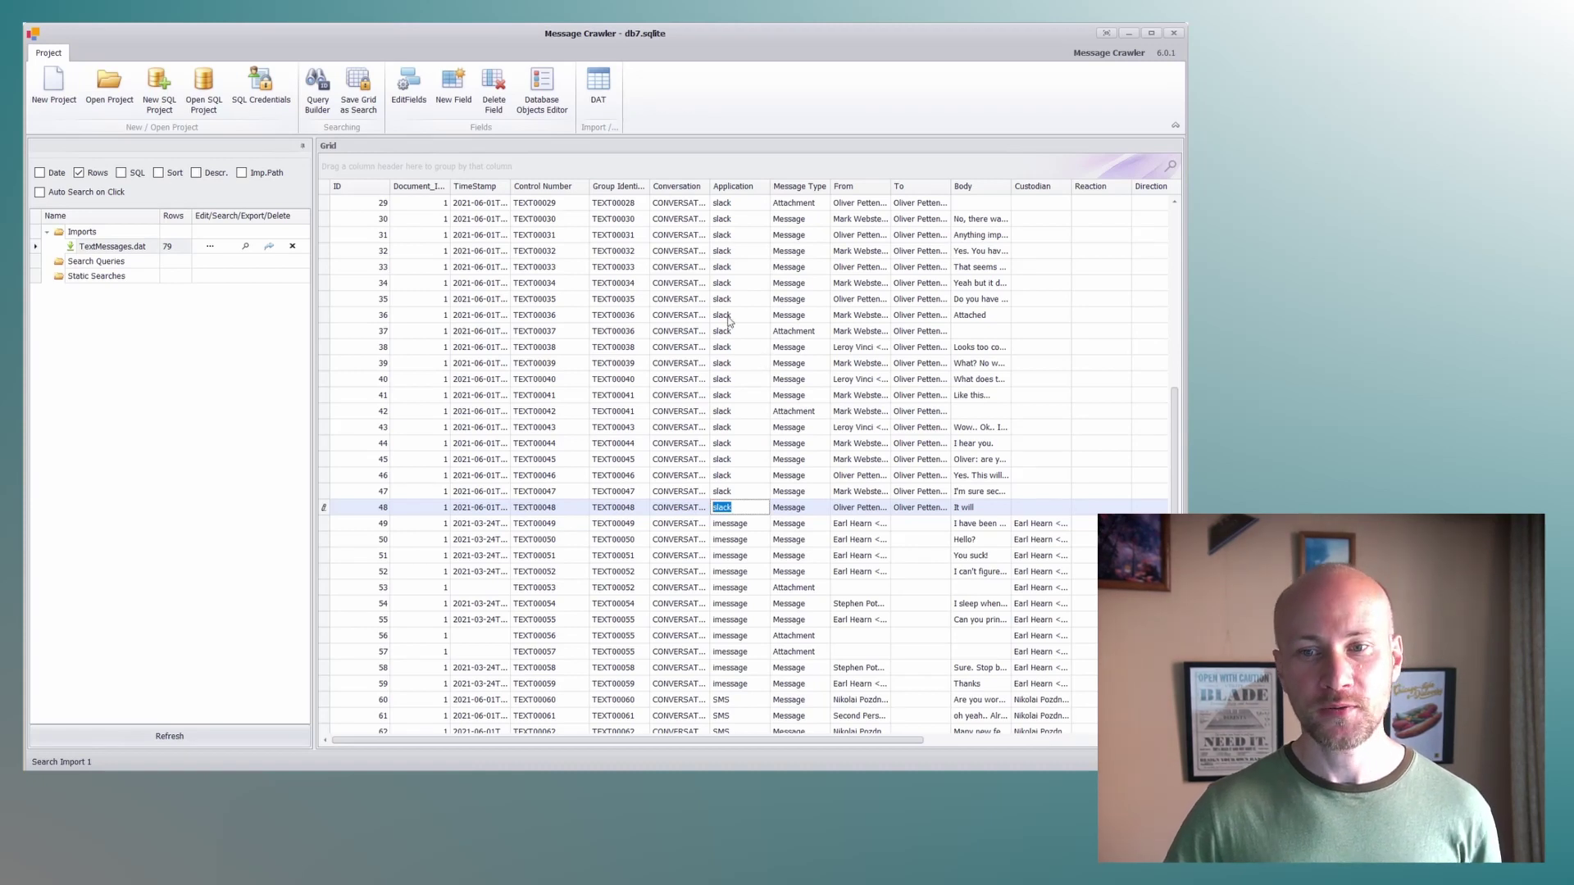
{"action": "left_click", "coordinate": [317, 86]}
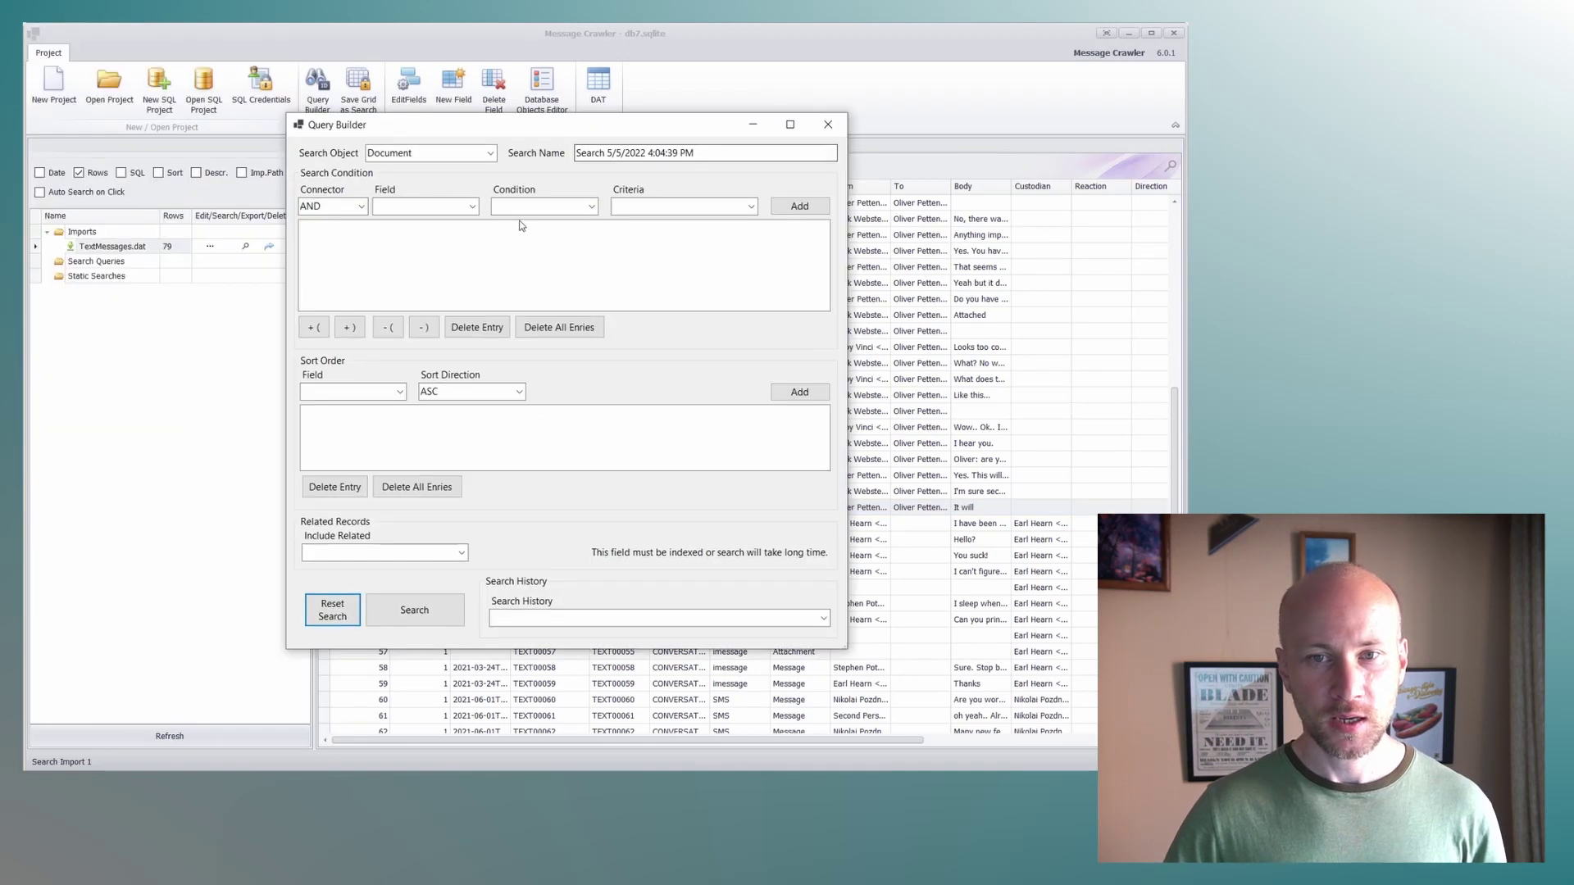
Step: Add the condition Application Equals 'slack' and run the search, returning 23 messages
{"action": "left_click", "coordinate": [472, 206]}
{"action": "left_click", "coordinate": [436, 299]}
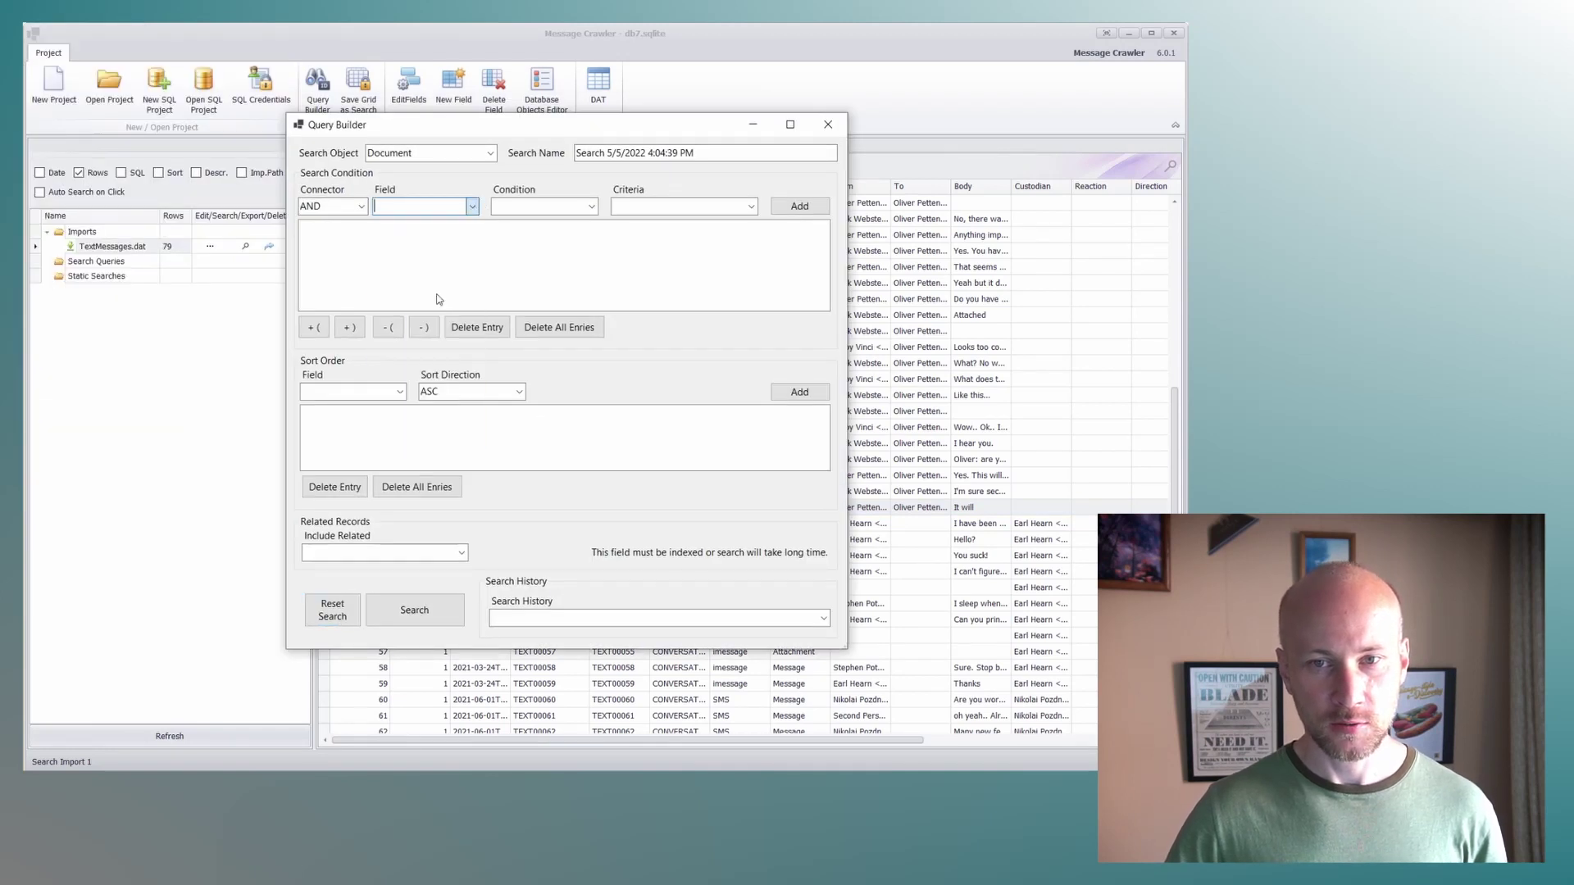
{"action": "left_click", "coordinate": [574, 206]}
{"action": "left_click", "coordinate": [525, 222]}
{"action": "left_click", "coordinate": [673, 210]}
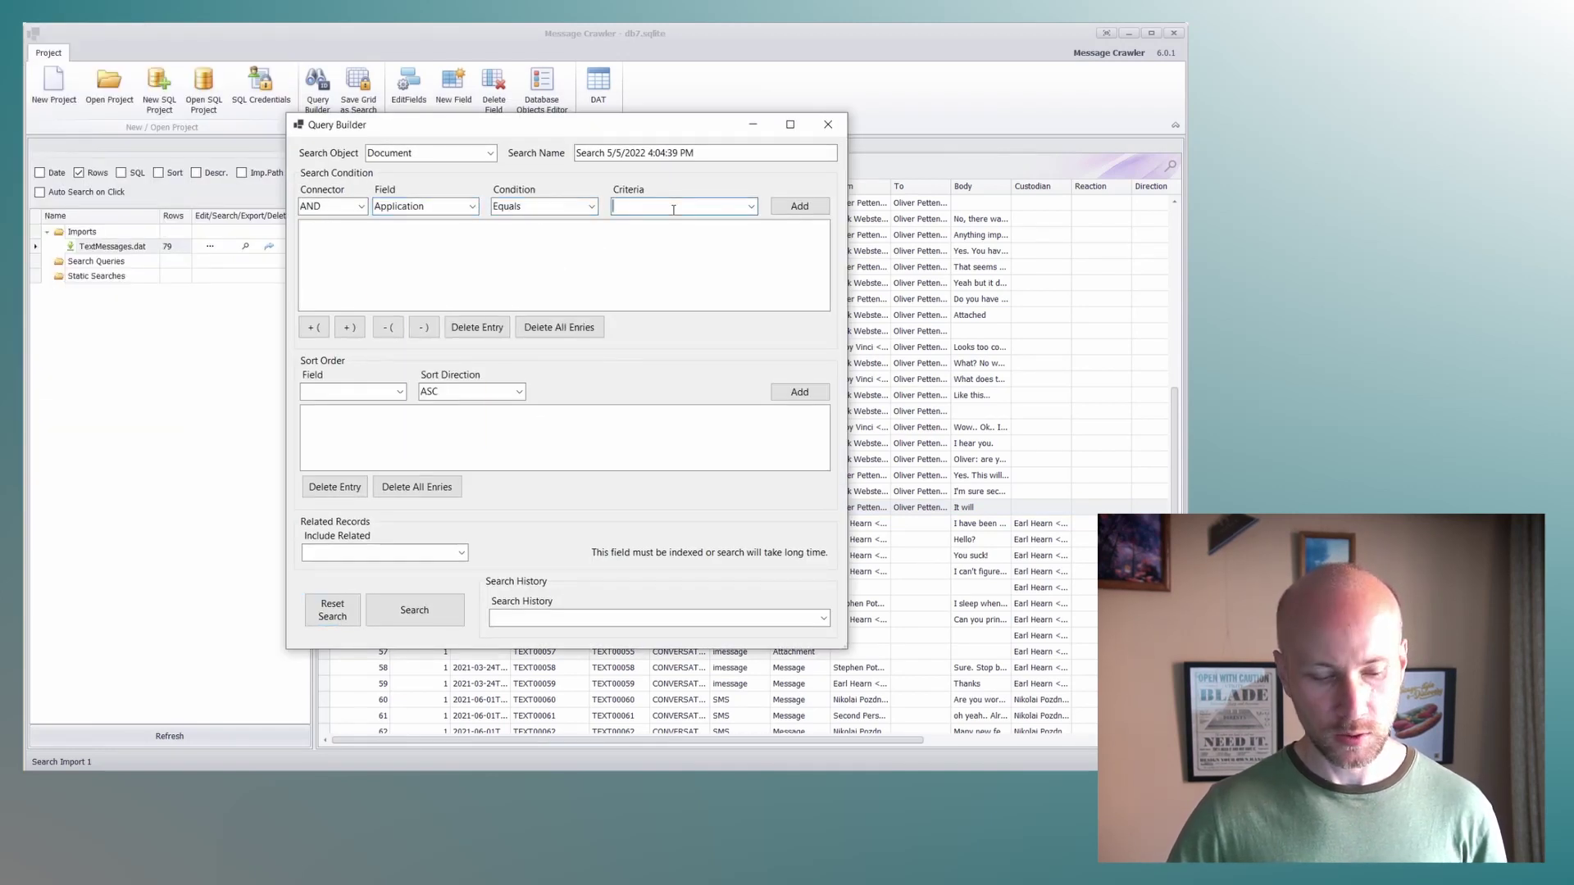
{"action": "type", "text": "slack"}
{"action": "left_click", "coordinate": [800, 206]}
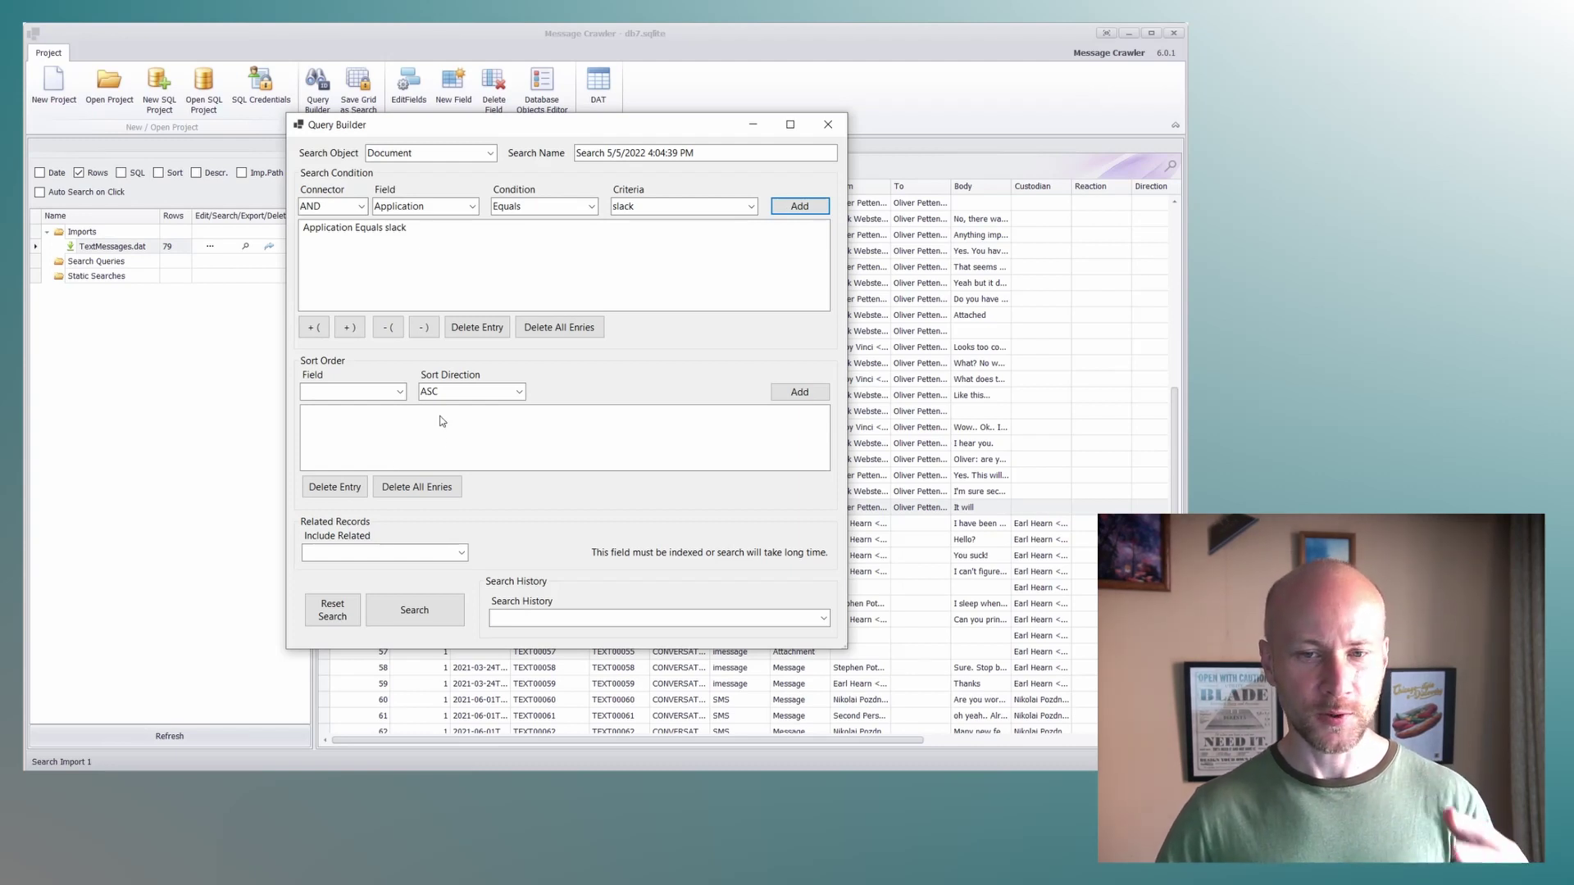
{"action": "left_click", "coordinate": [420, 610]}
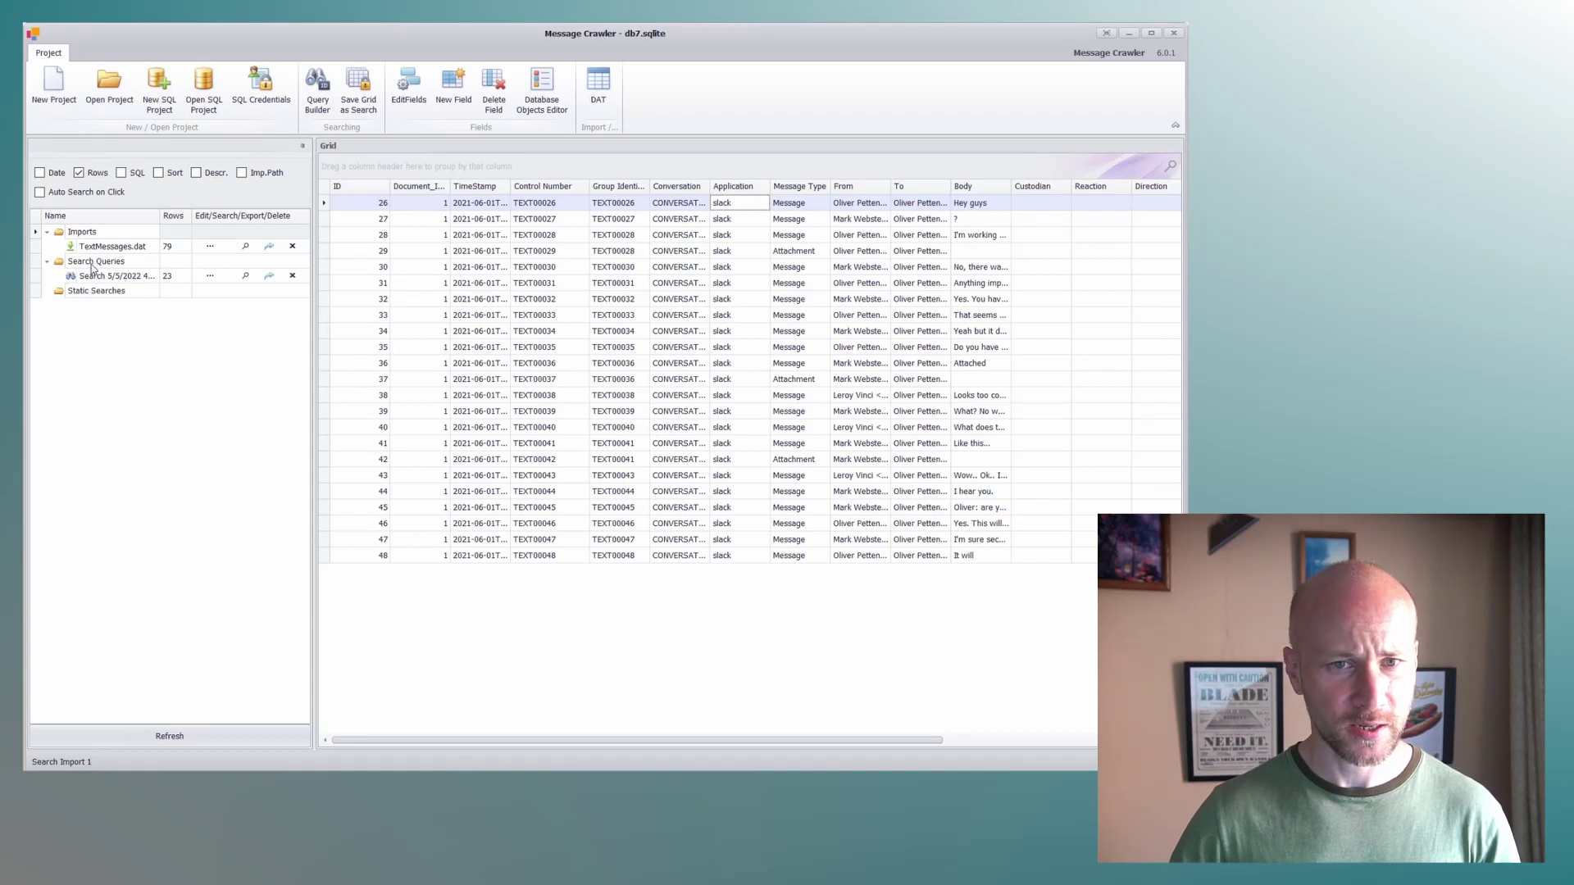
{"action": "left_click", "coordinate": [246, 246]}
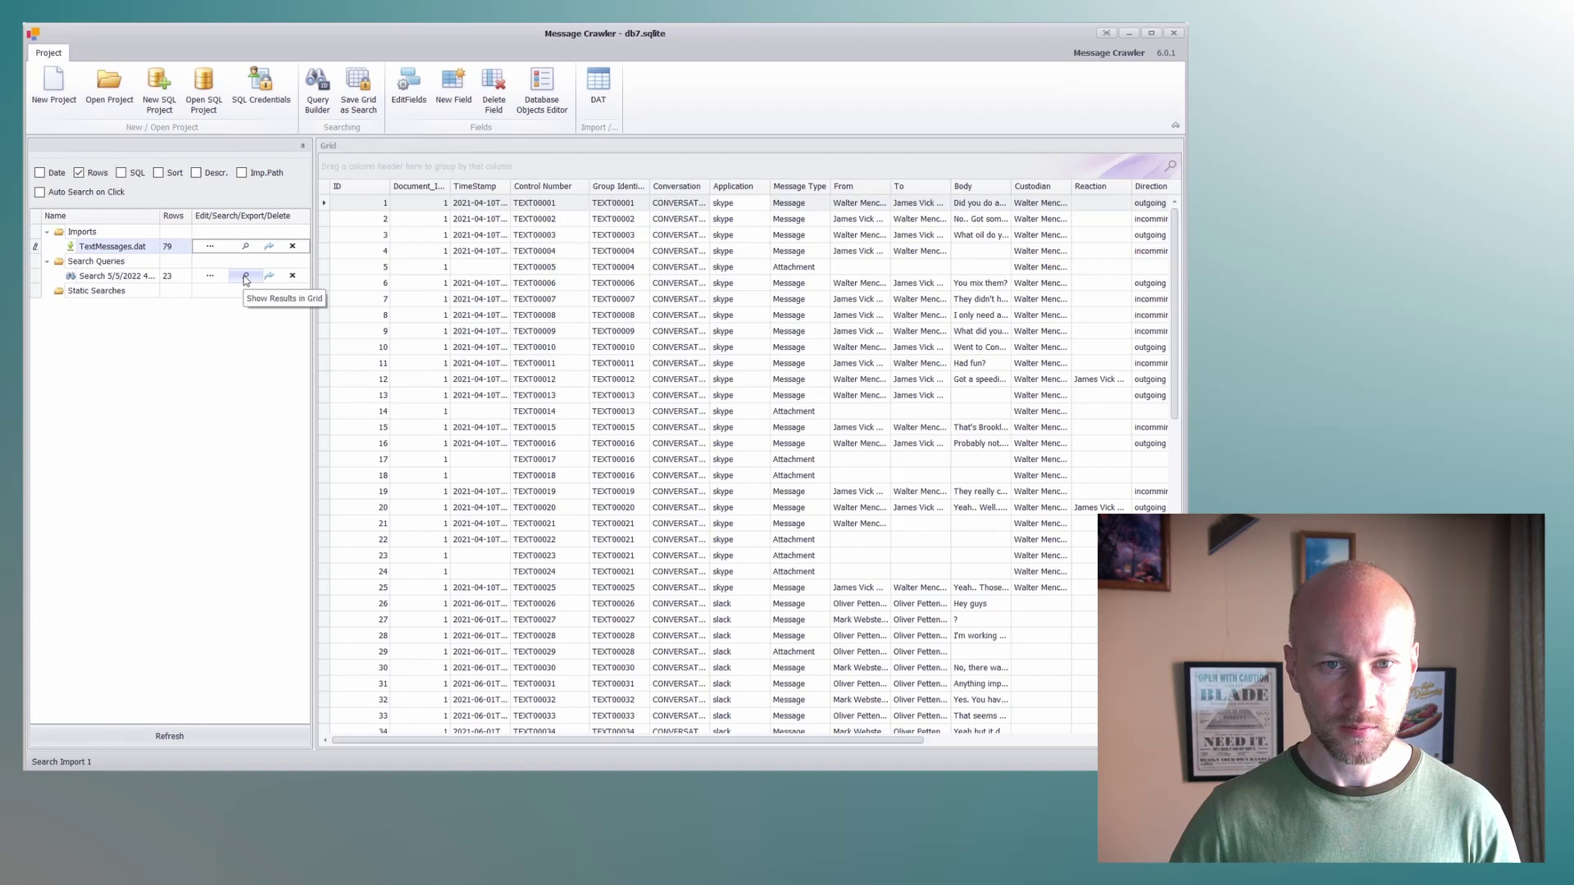
Step: Show the slack search results sorted by Control Number descending, from 48 down to 26
{"action": "left_click", "coordinate": [245, 276]}
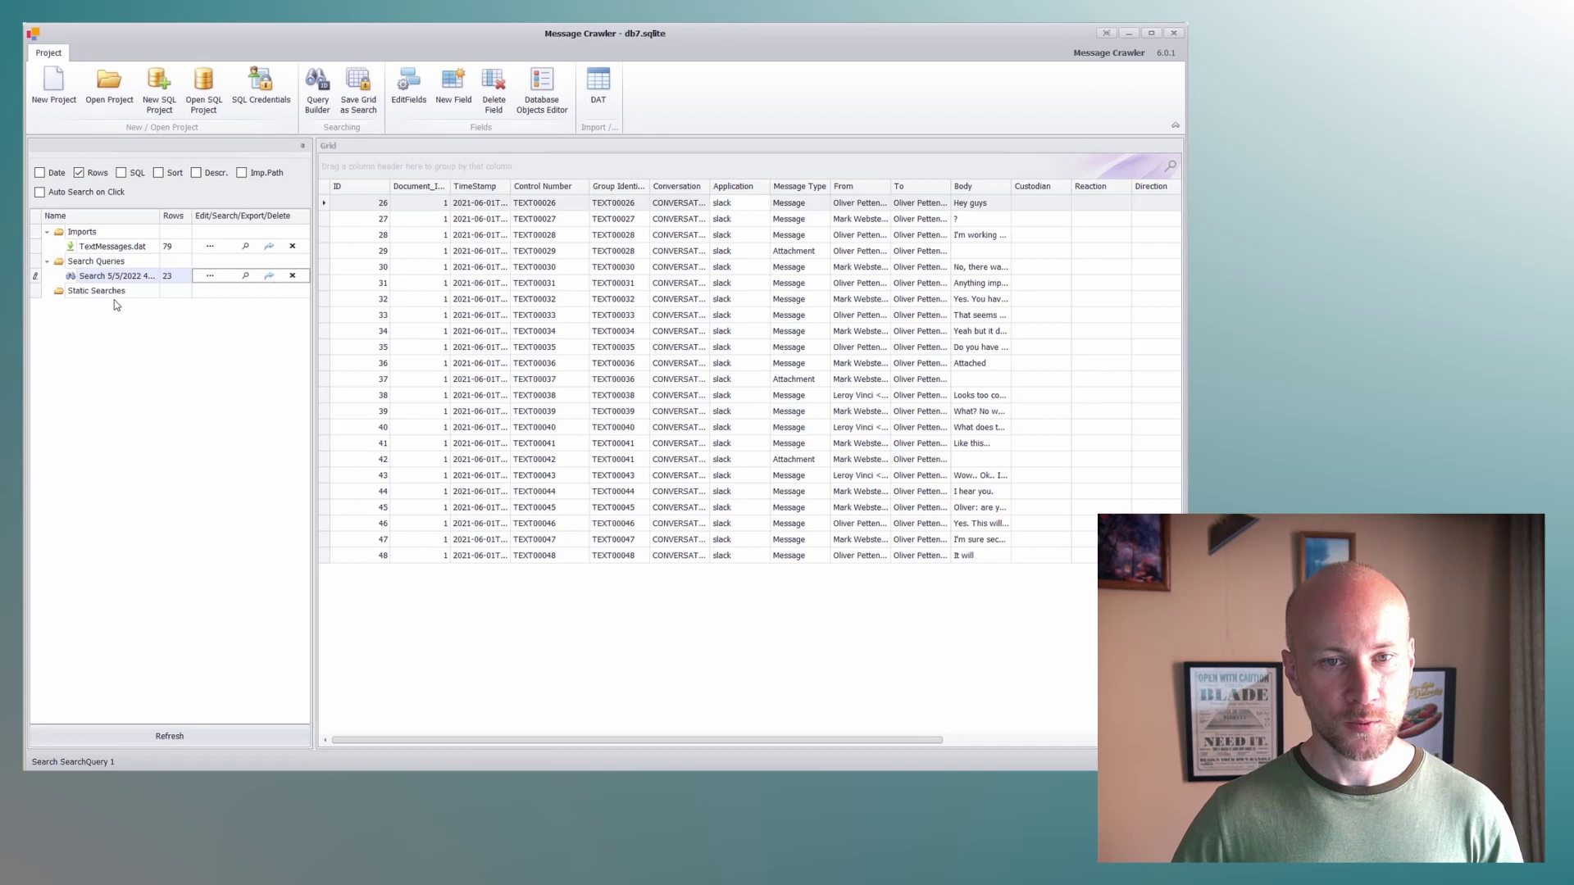
{"action": "left_click", "coordinate": [538, 193]}
{"action": "left_click", "coordinate": [538, 194]}
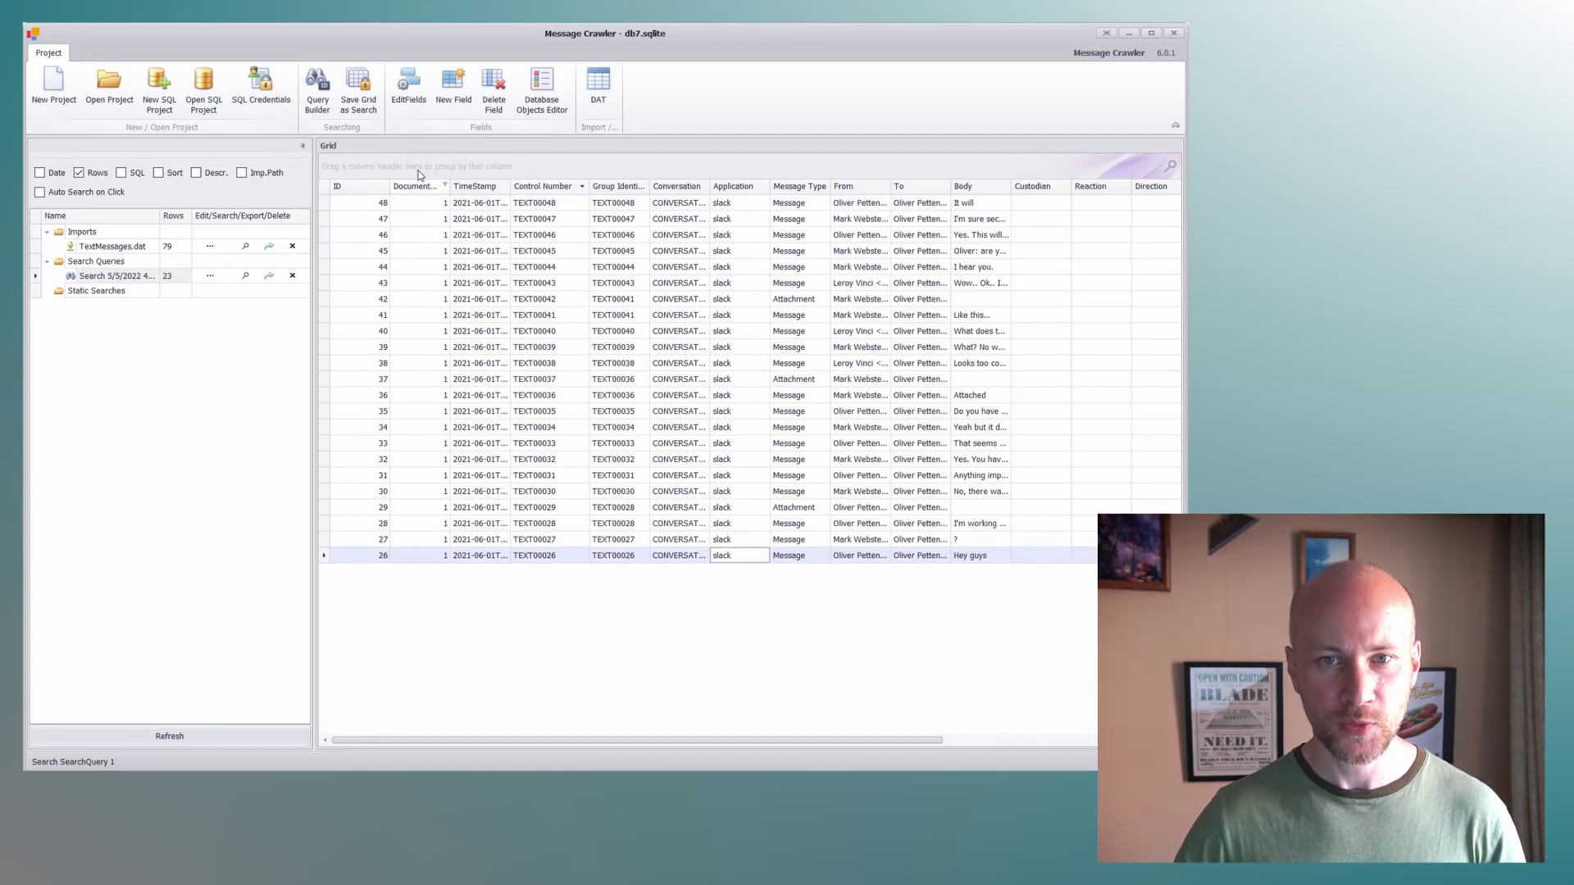
Step: Save the sorted grid as a static search with the default name and select it
{"action": "left_click", "coordinate": [363, 115]}
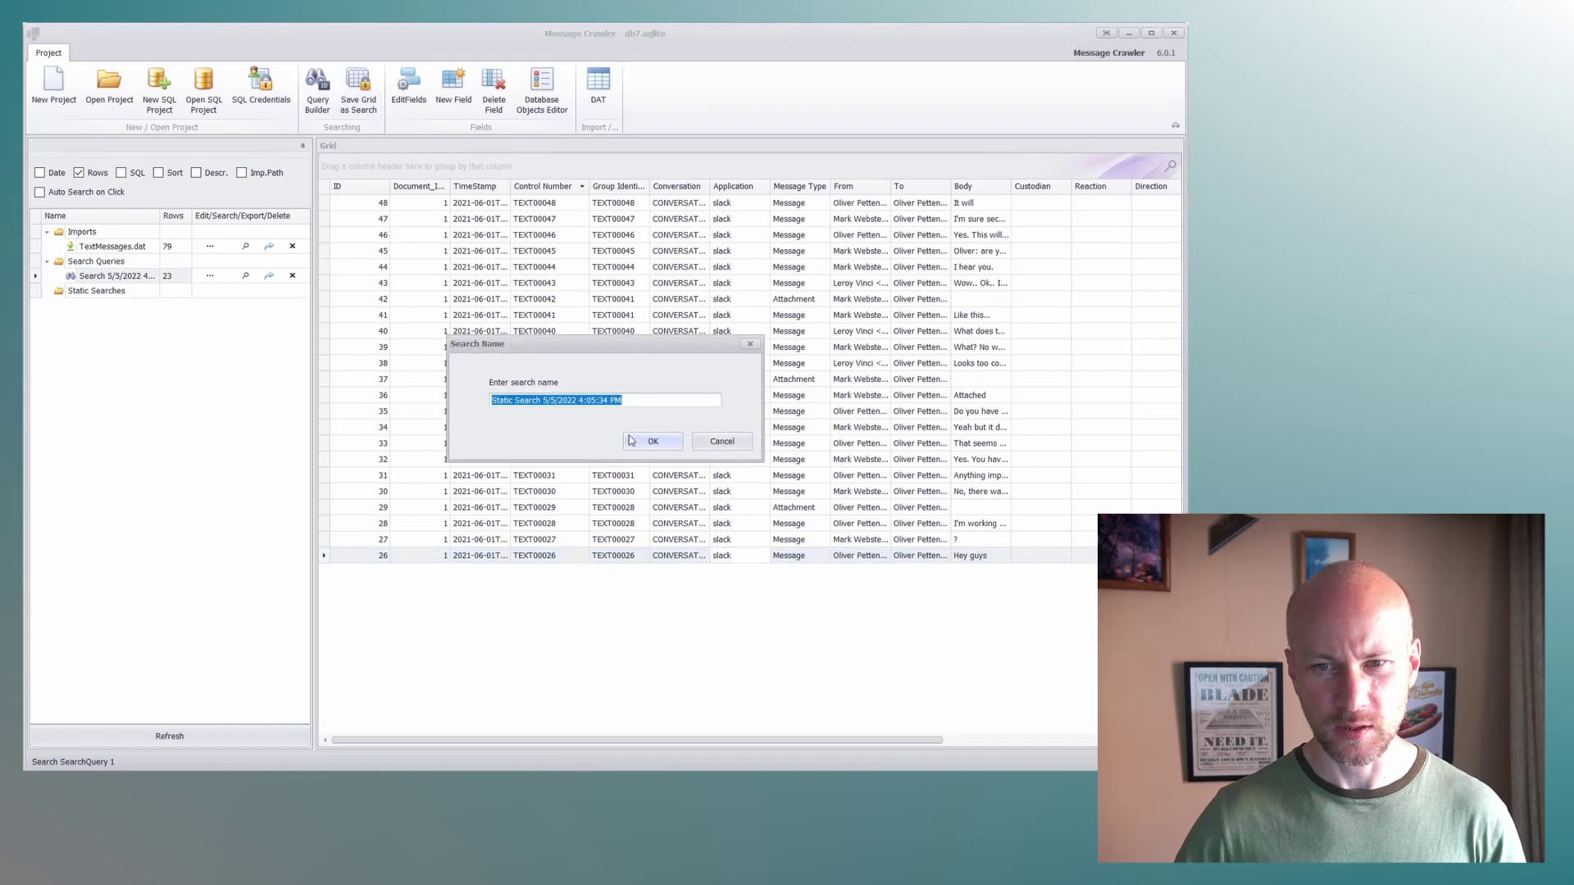
{"action": "left_click", "coordinate": [653, 443]}
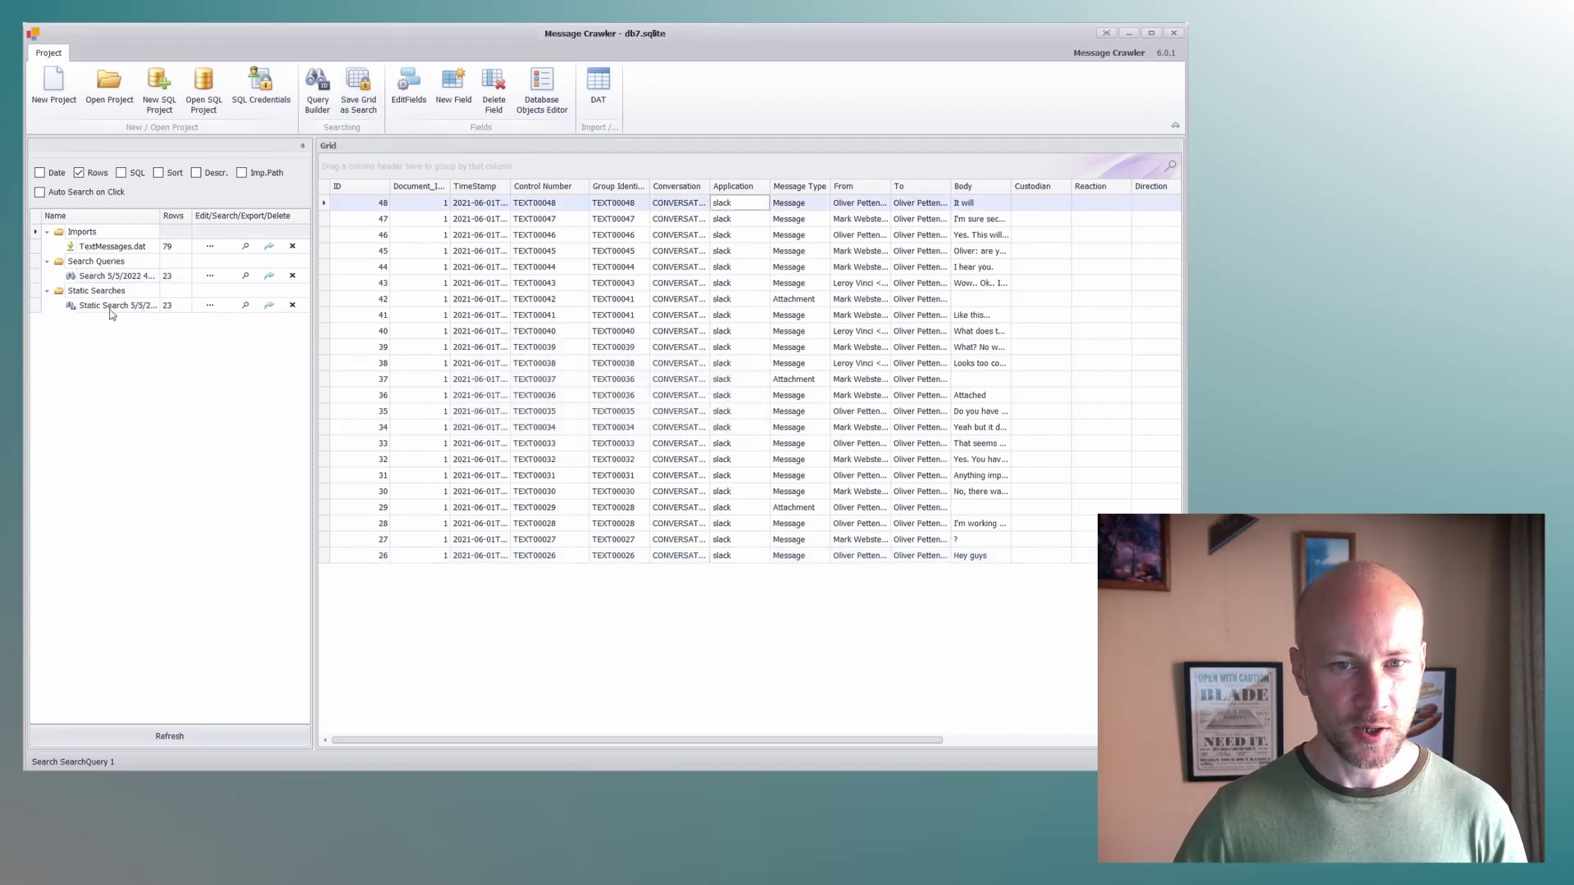
{"action": "left_click", "coordinate": [245, 305]}
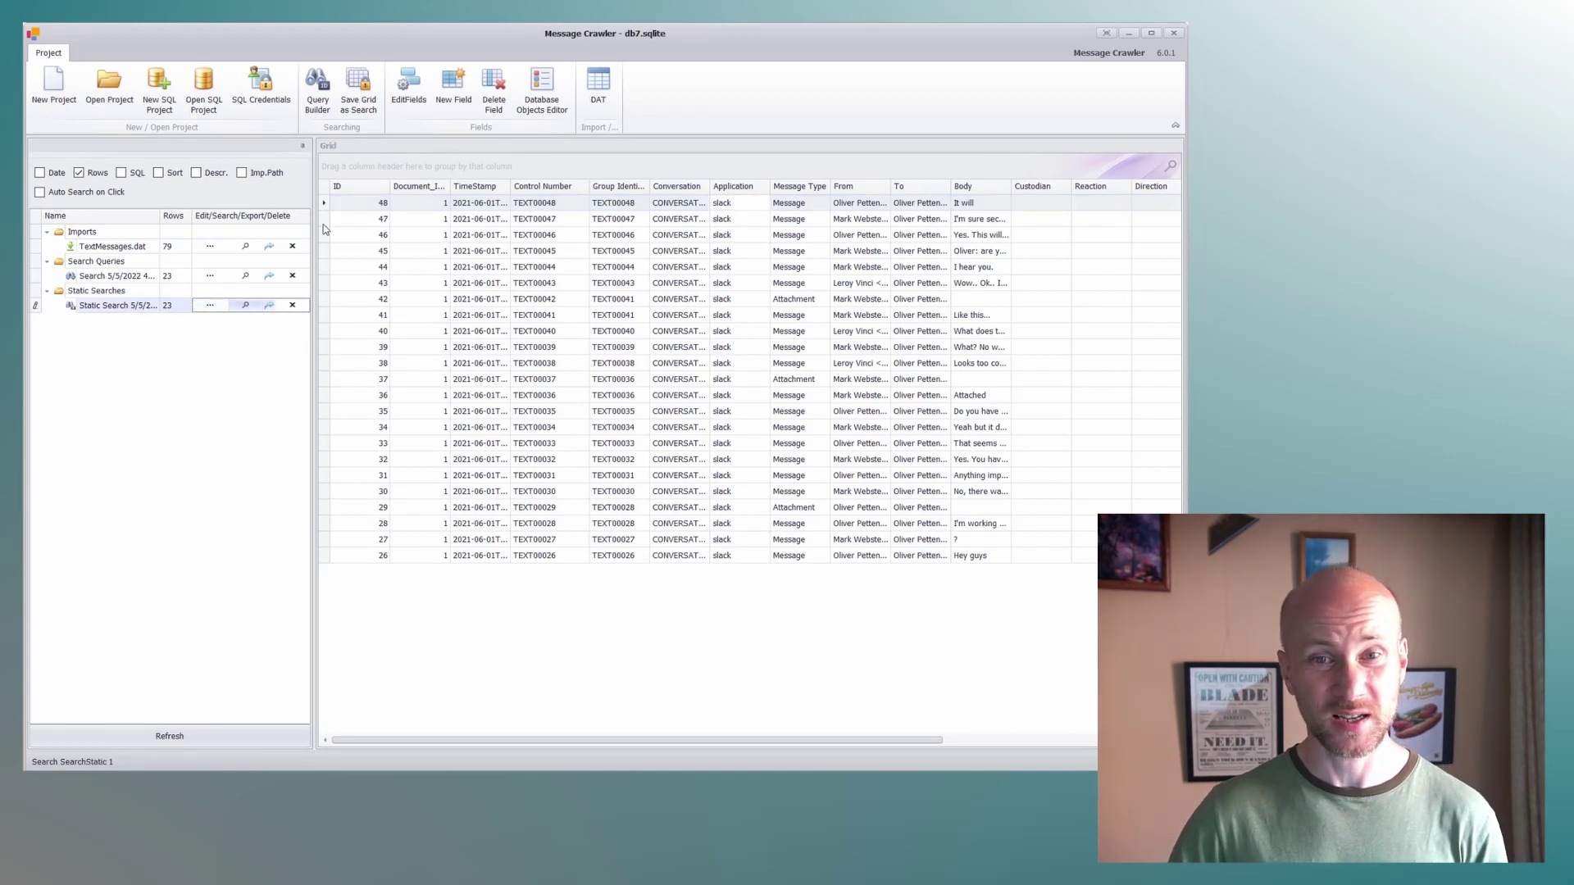
{"action": "left_click", "coordinate": [245, 277]}
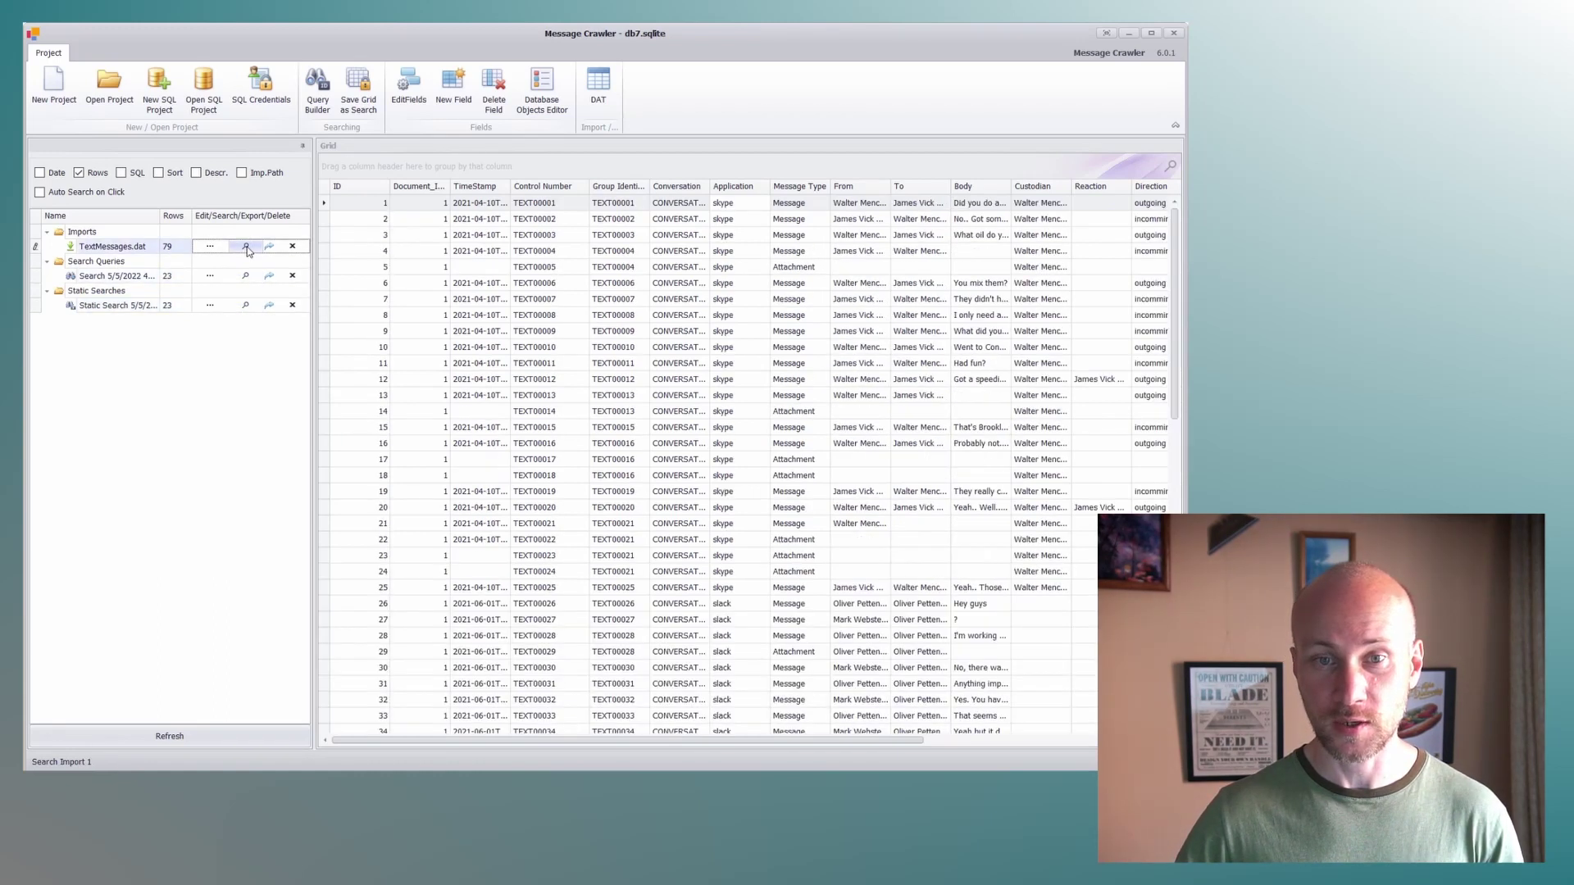
{"action": "left_click", "coordinate": [245, 276]}
{"action": "left_click", "coordinate": [247, 305]}
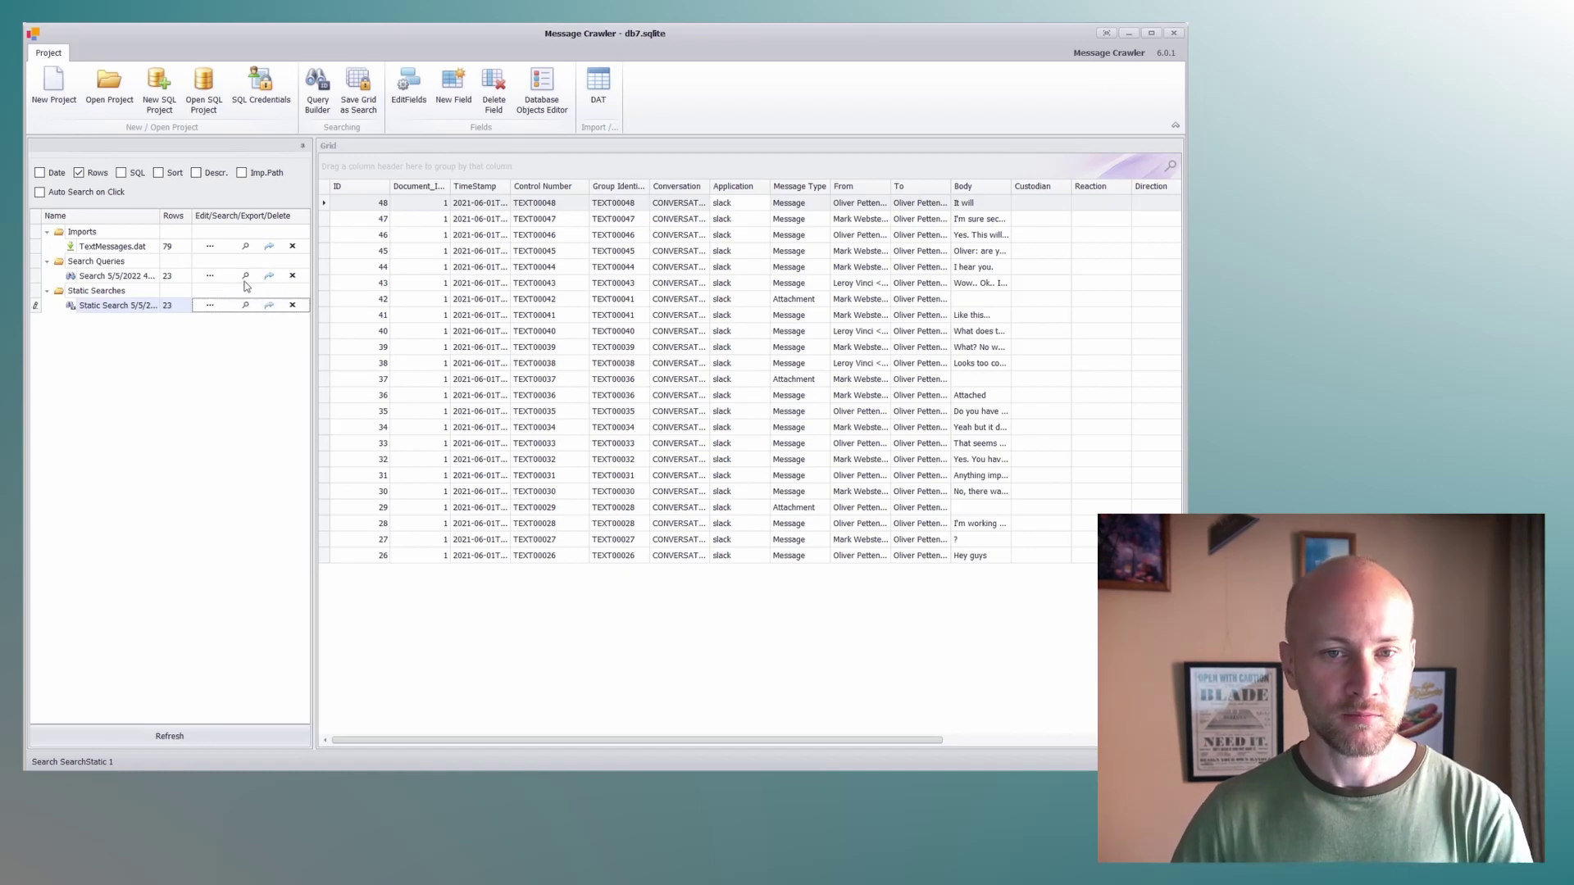
{"action": "left_click", "coordinate": [246, 277]}
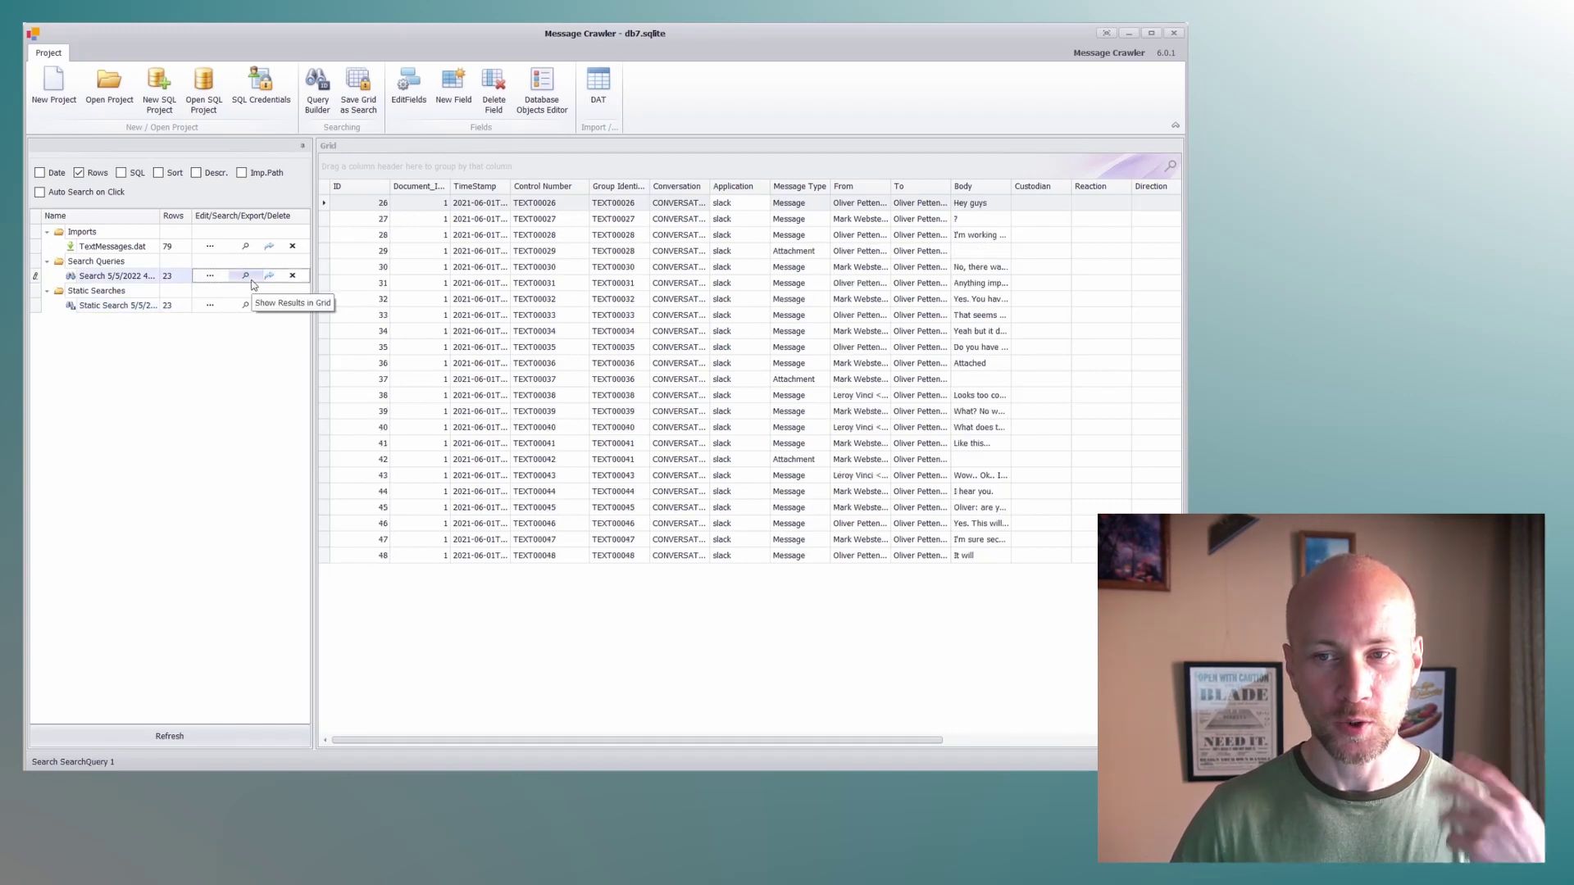
{"action": "left_click", "coordinate": [246, 306]}
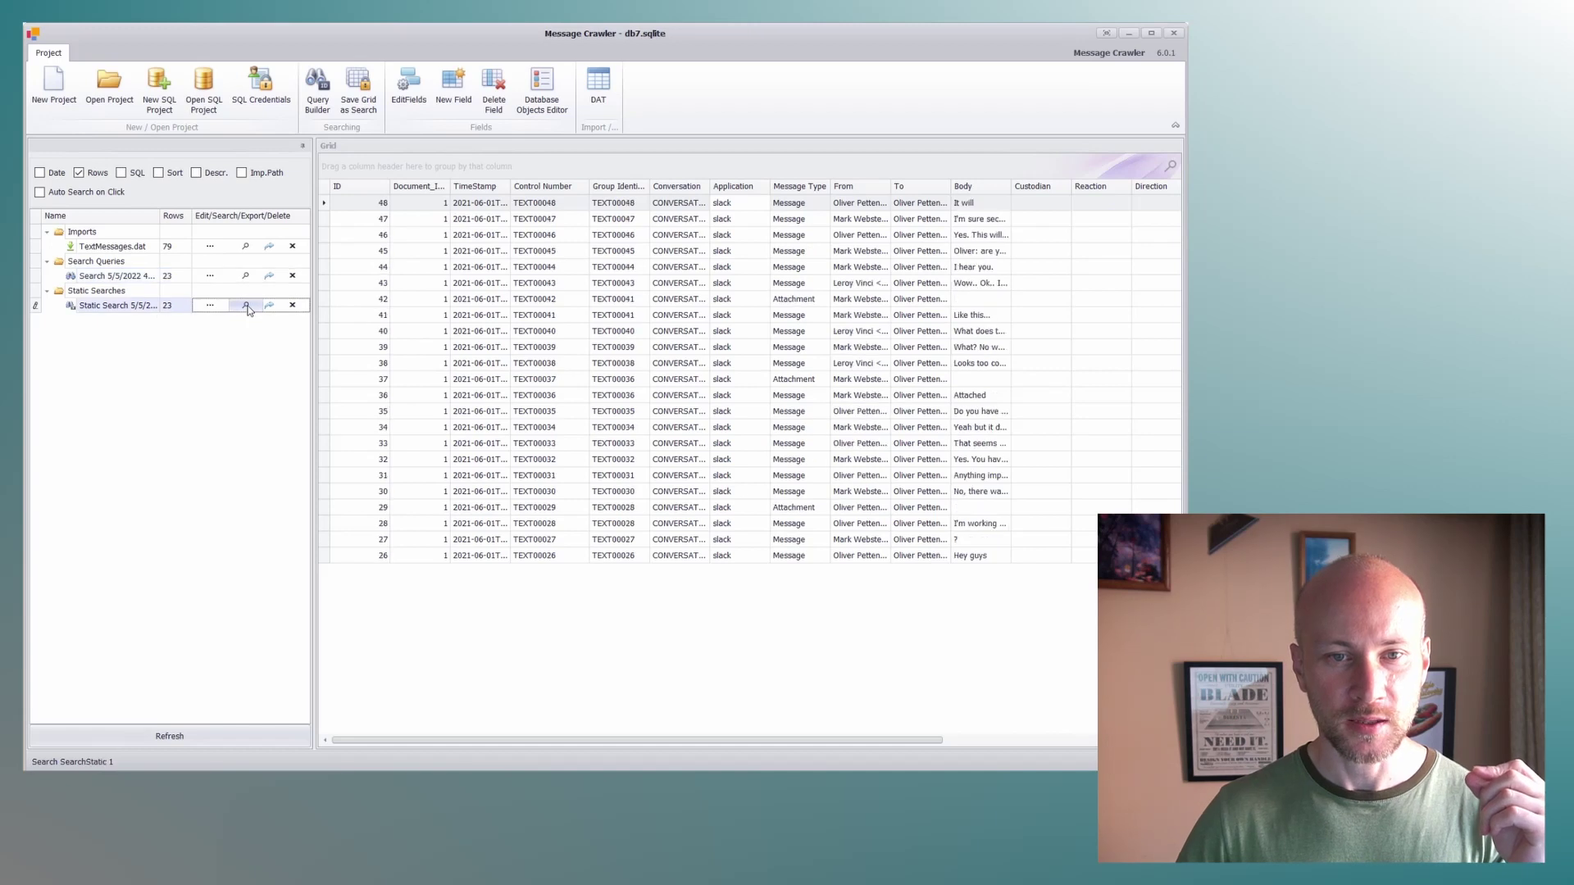